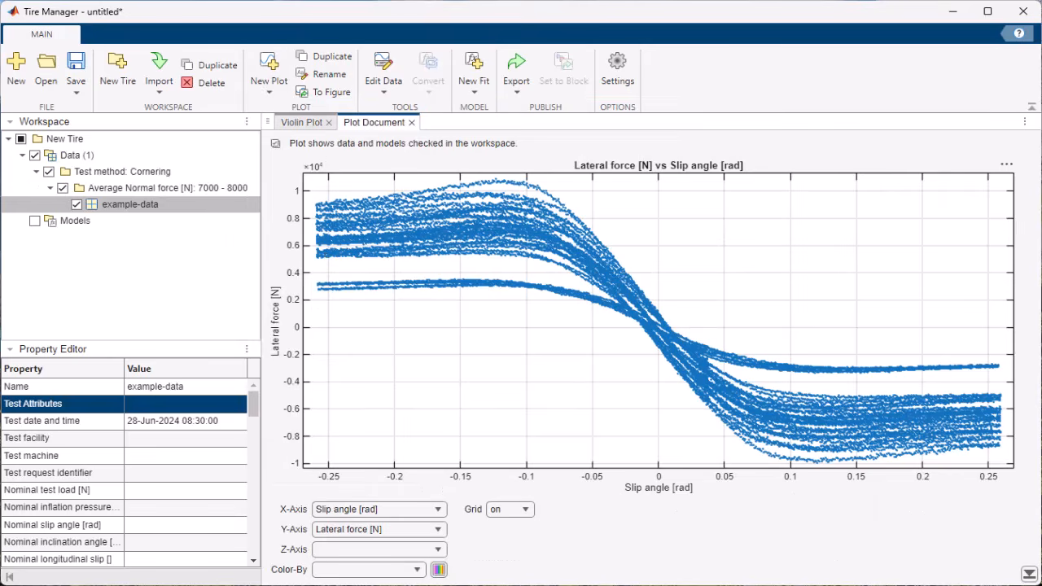
- Color the lateral force versus slip angle plot by Normal force [N] and set its Z-axis to Inclination angle [rad]
click(417, 569)
scroll(399, 517, down, 1)
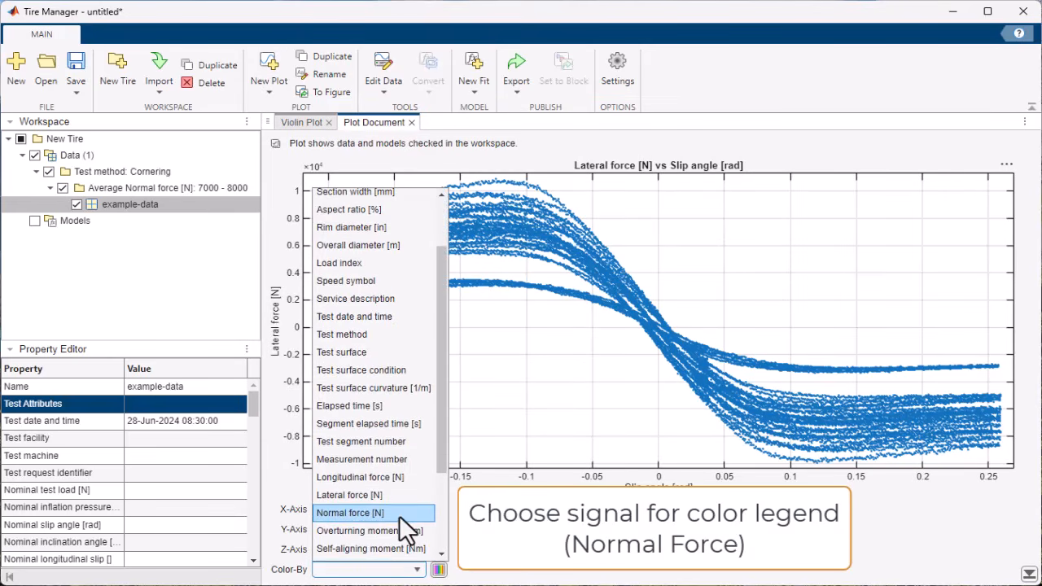
click(399, 513)
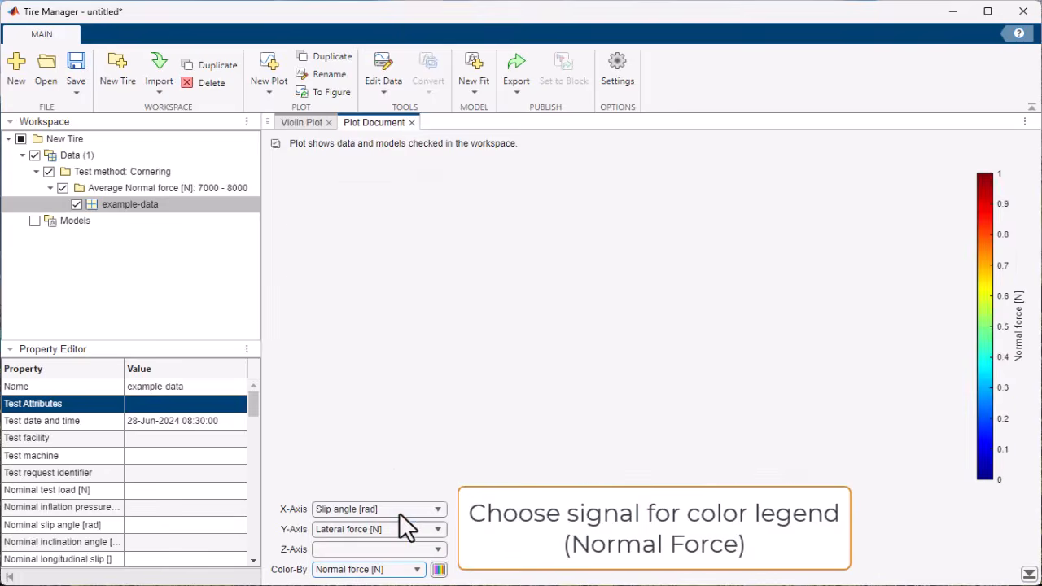
click(440, 550)
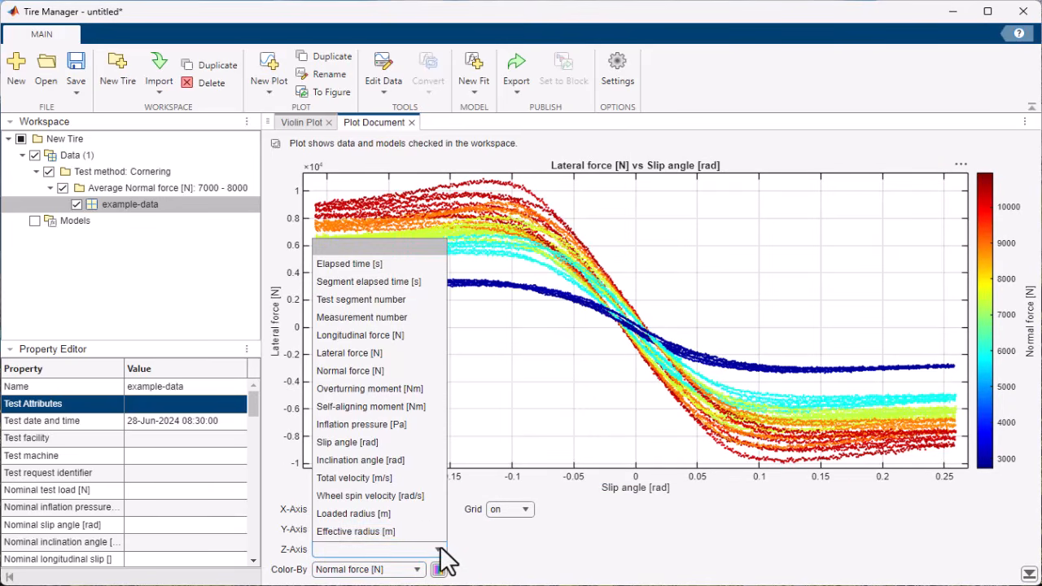
click(376, 460)
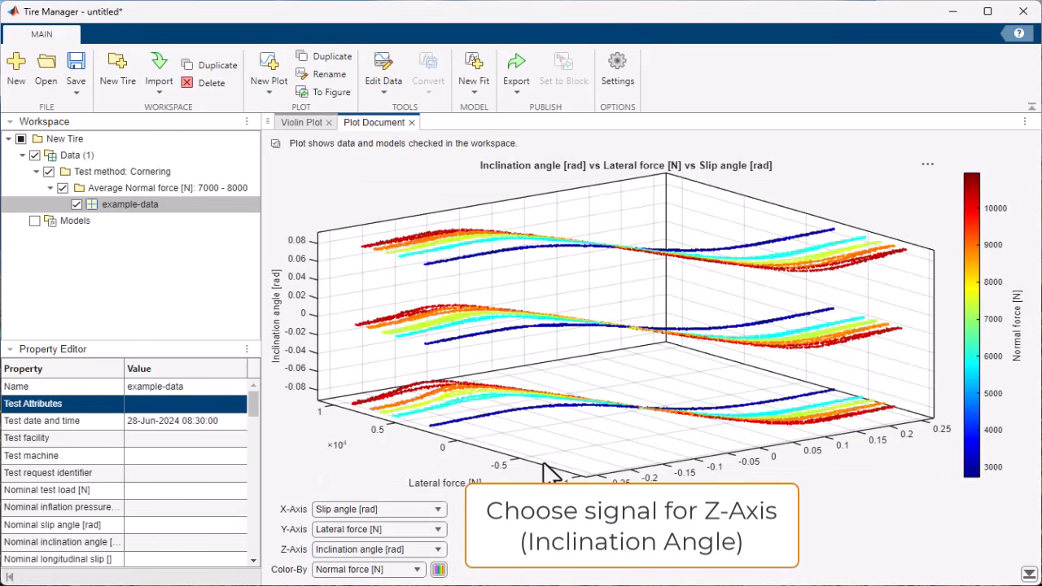
drag(544, 464, 588, 469)
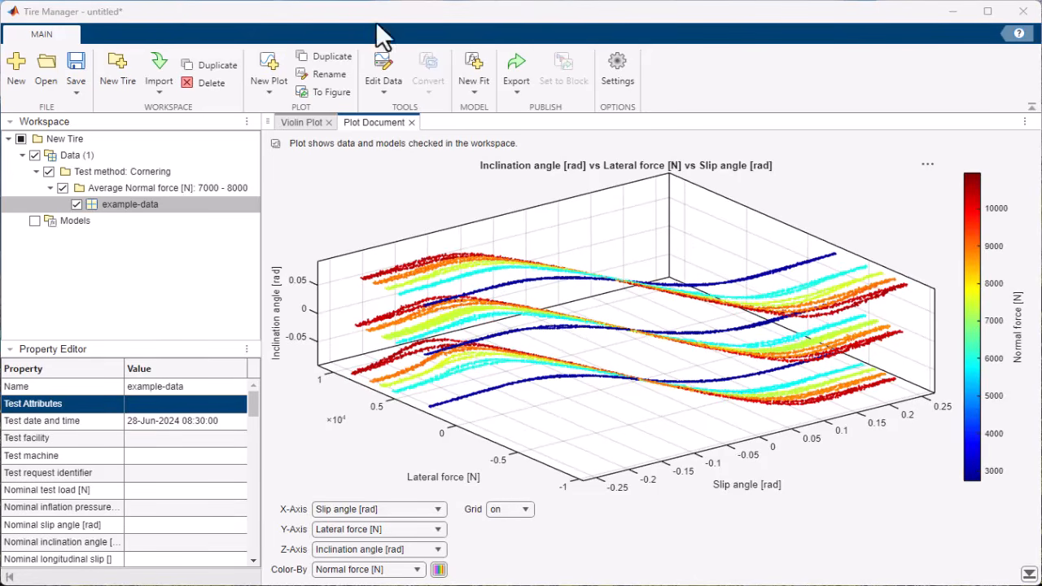
- Crop the data set over the elapsed time range from about -10.17 to 52.96 s, without keeping the original
click(374, 91)
click(388, 114)
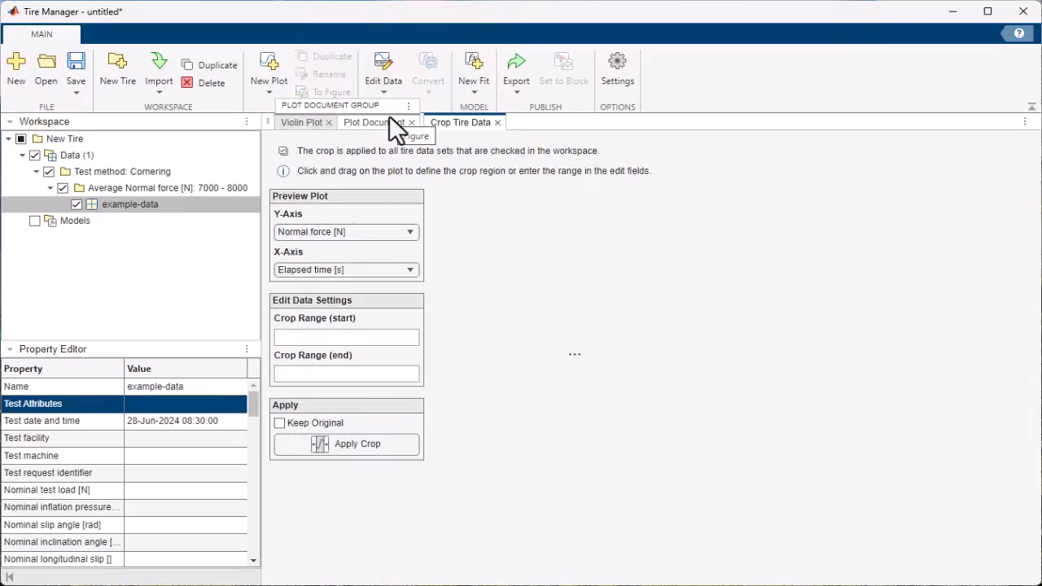
drag(540, 369, 467, 370)
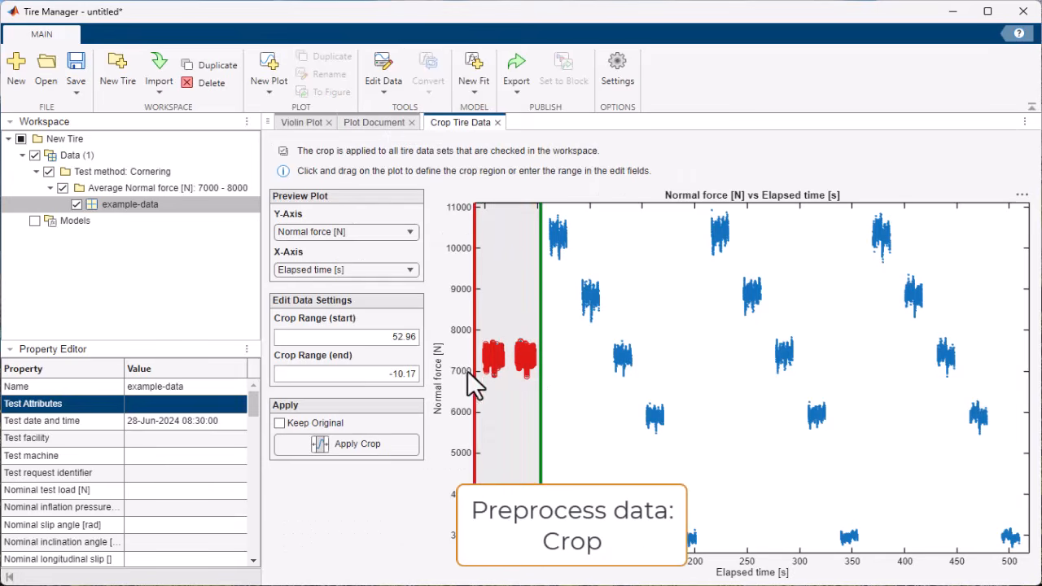
click(363, 447)
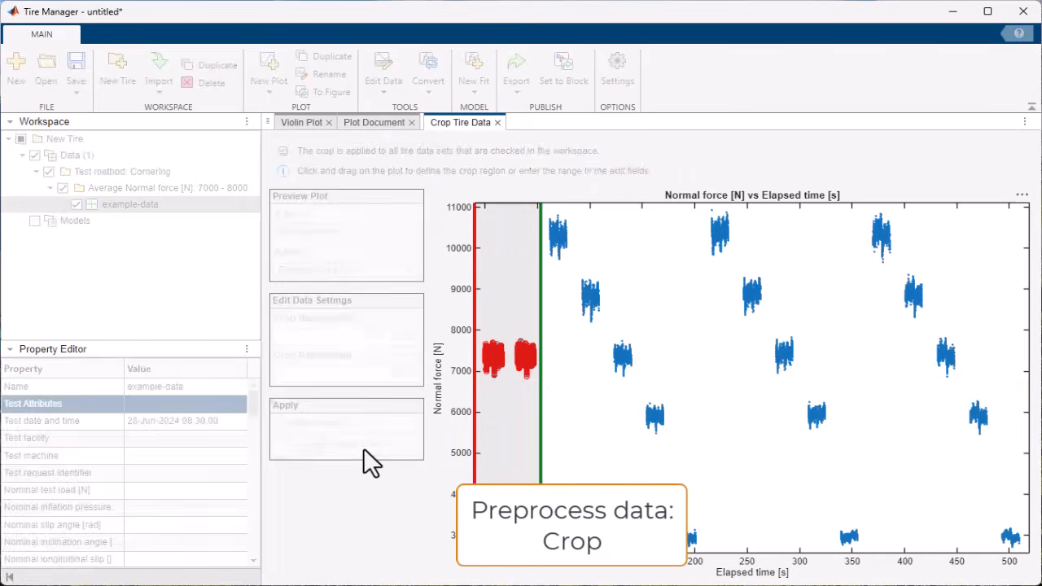
click(547, 350)
- Split the cropped data set with the Split by Data method, using Elapsed time [s] as the criteria channel
click(378, 85)
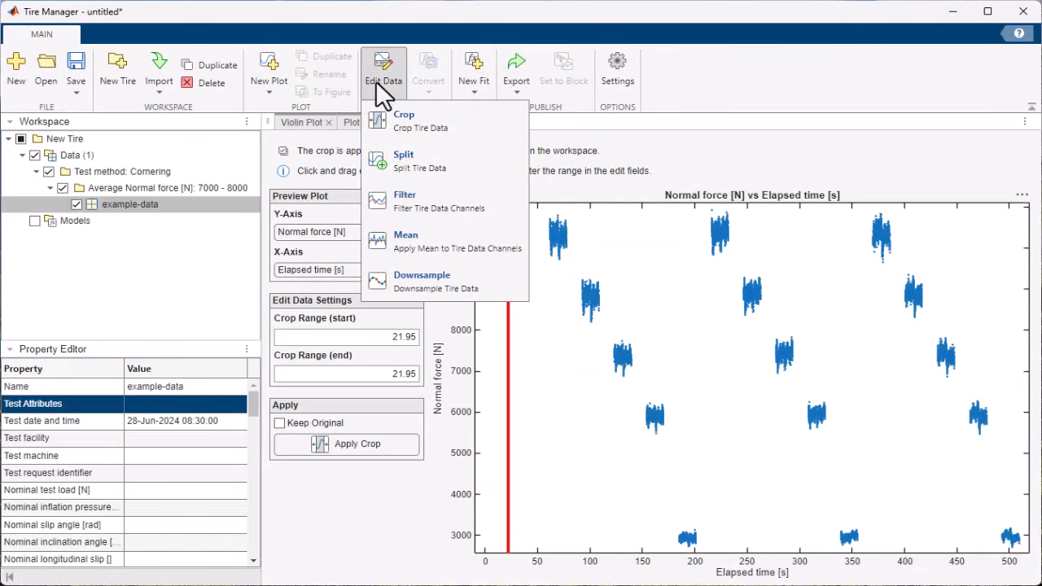
click(405, 161)
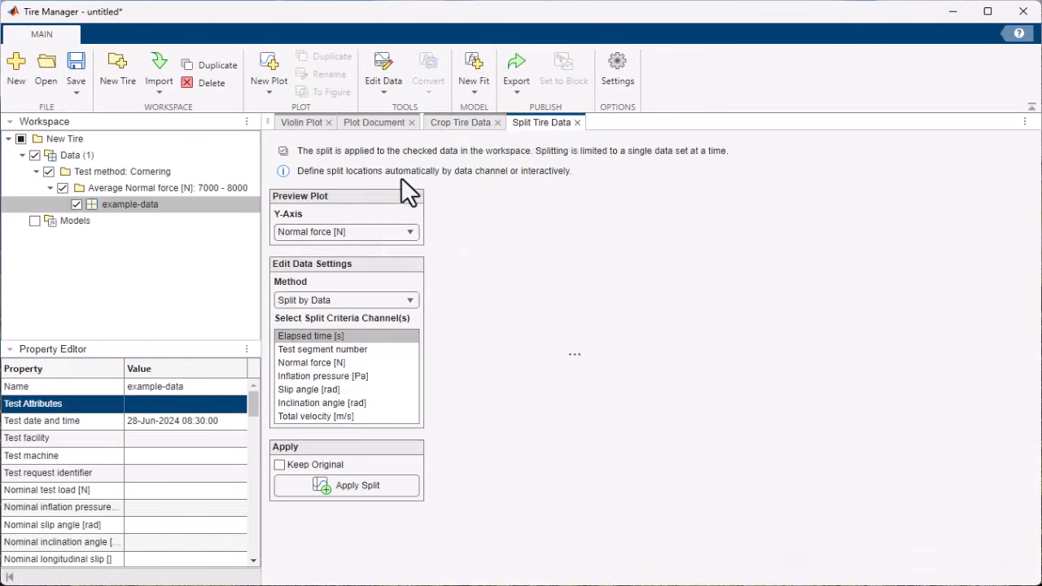
click(373, 485)
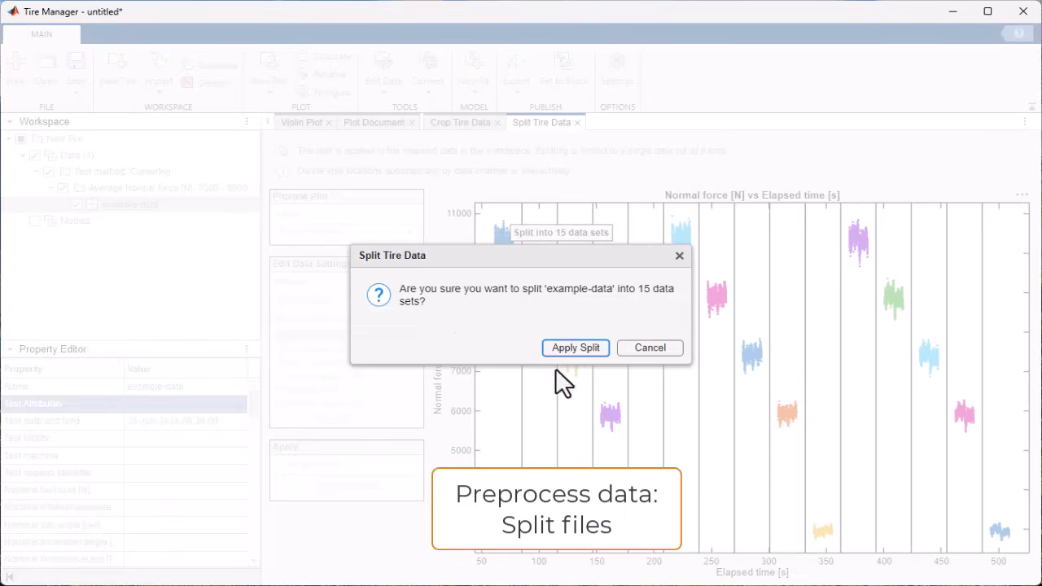
click(571, 349)
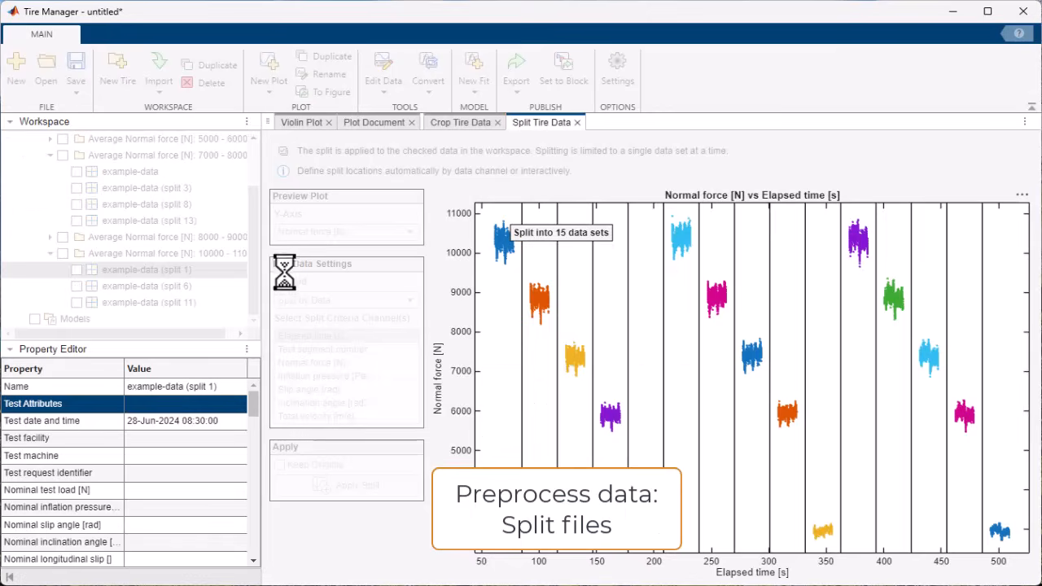
- Collapse the expanded normal force groups in the workspace and check all data under the Cornering test method
drag(257, 244, 49, 189)
click(49, 188)
click(49, 221)
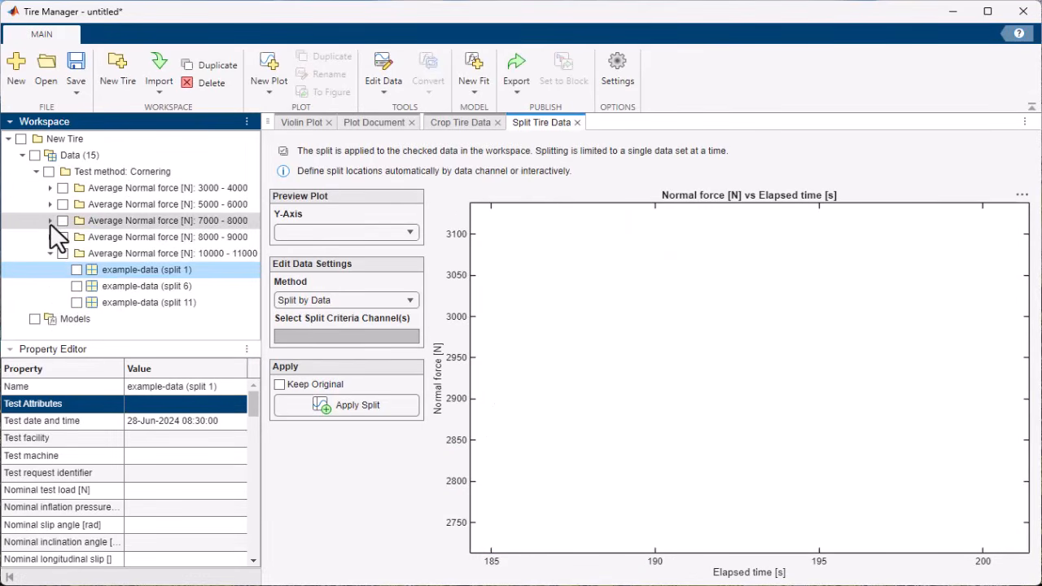
click(50, 253)
click(49, 171)
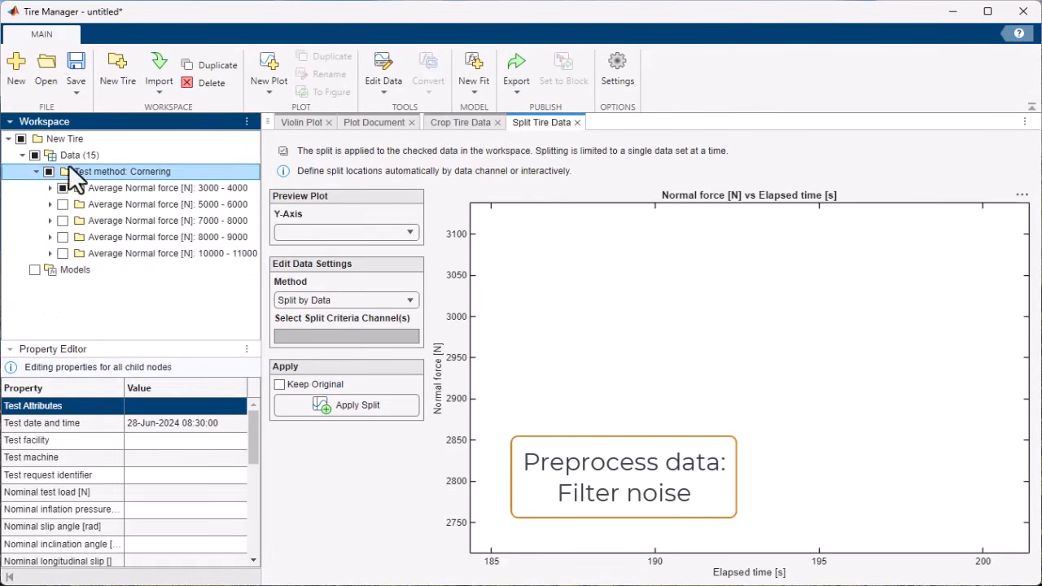
- Set up a filter for the Overturning moment [Nm] channel using the Low-pass Cutoff Frequency method at 3 Hz
click(386, 90)
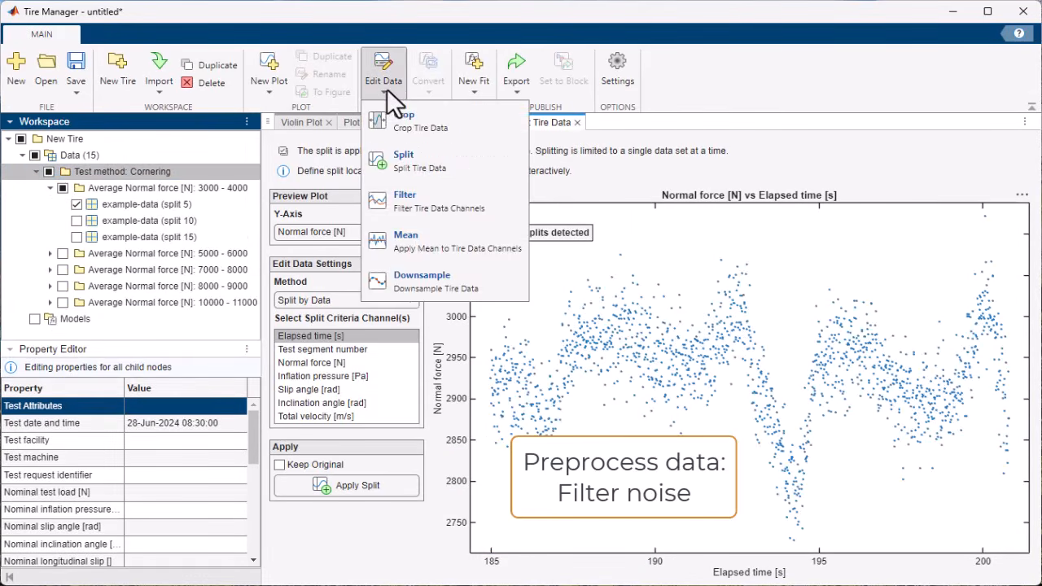
click(398, 200)
click(365, 446)
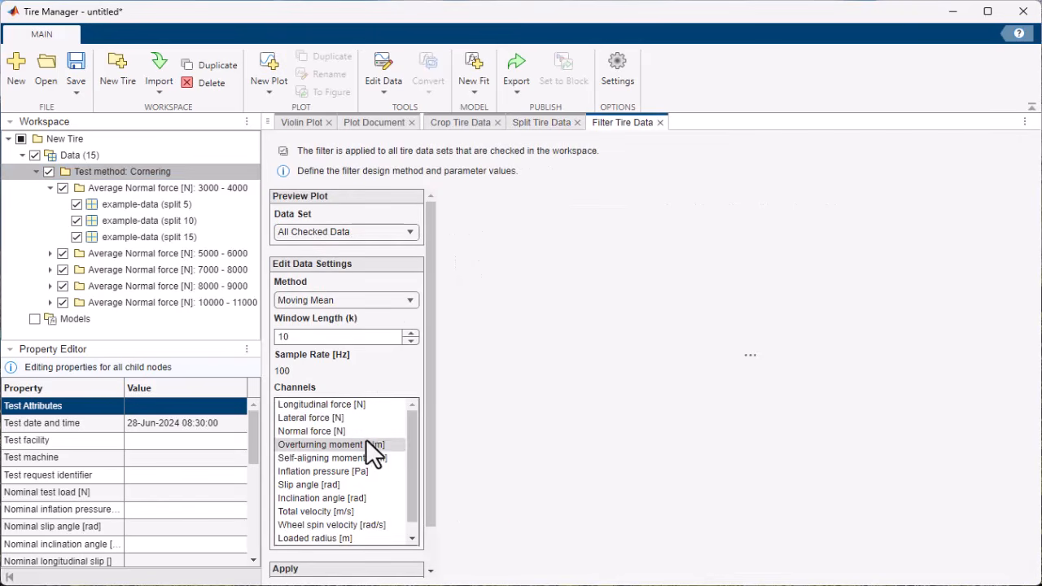
click(405, 301)
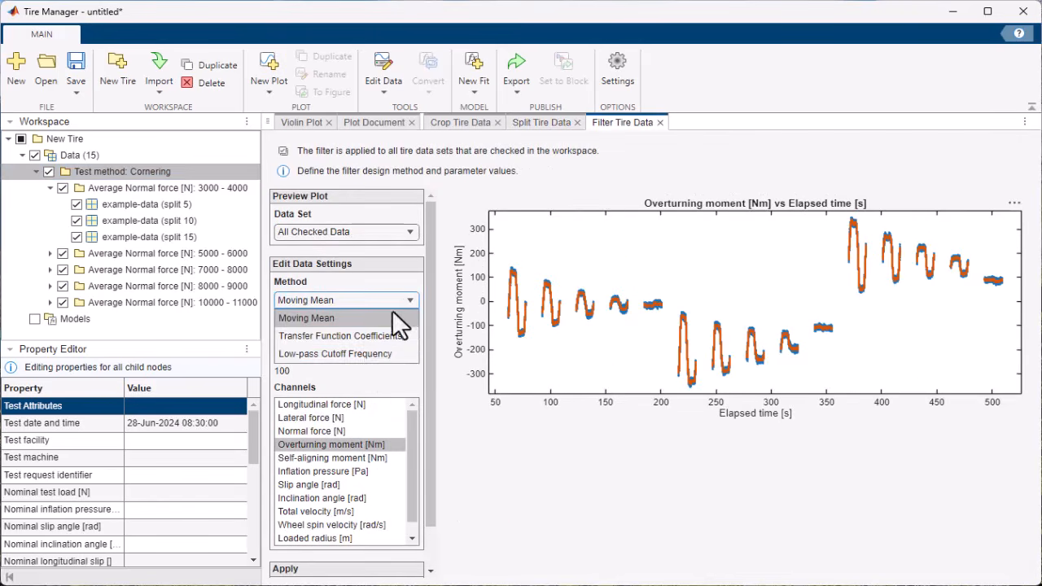
click(358, 353)
click(291, 337)
text(3)
key(Return)
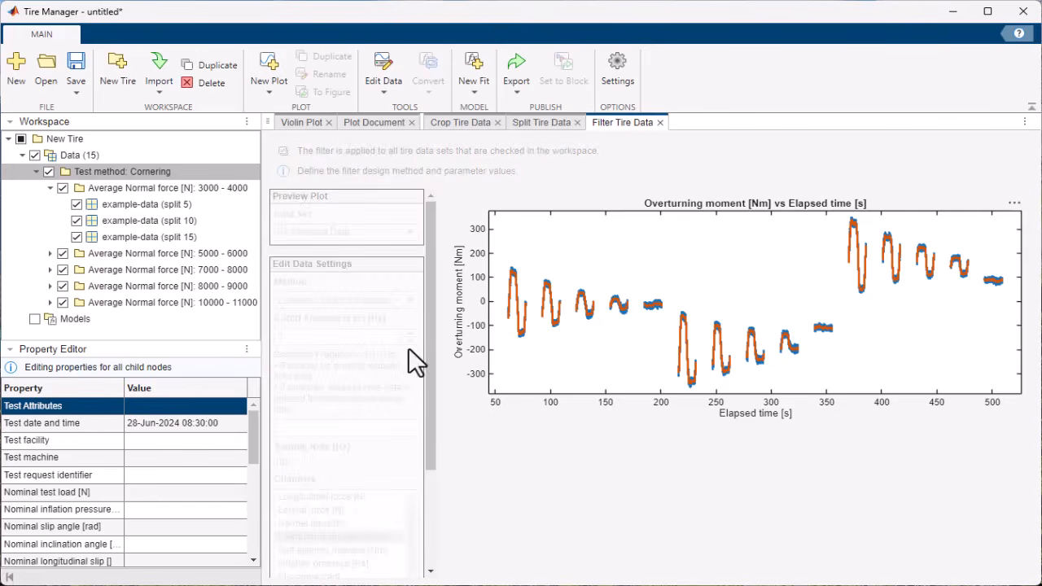
- Inspect the filtered preview up close and apply the filter to all checked data sets
scroll(534, 321, up, 3)
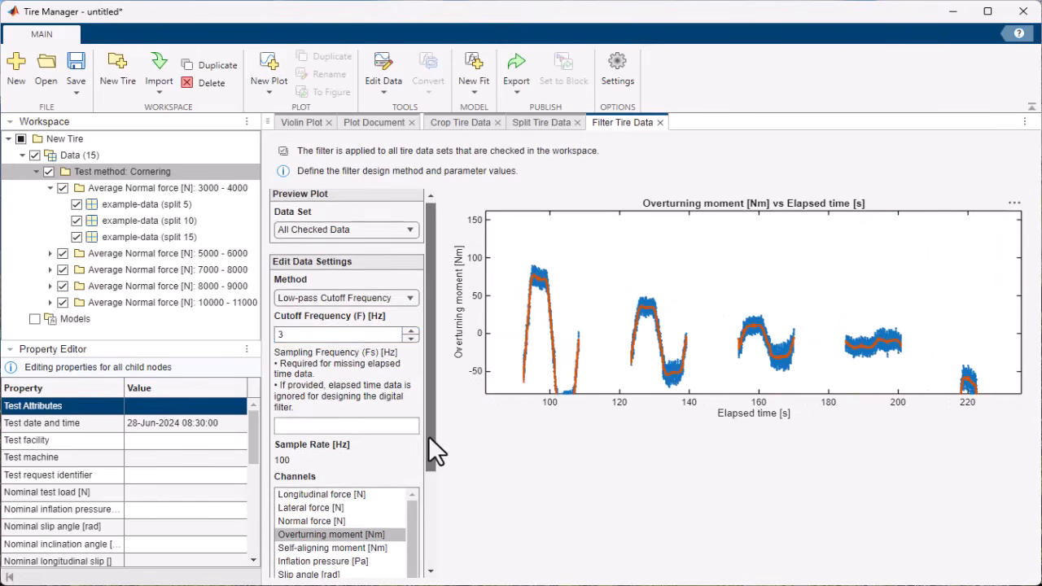
scroll(402, 558, down, 5)
click(346, 563)
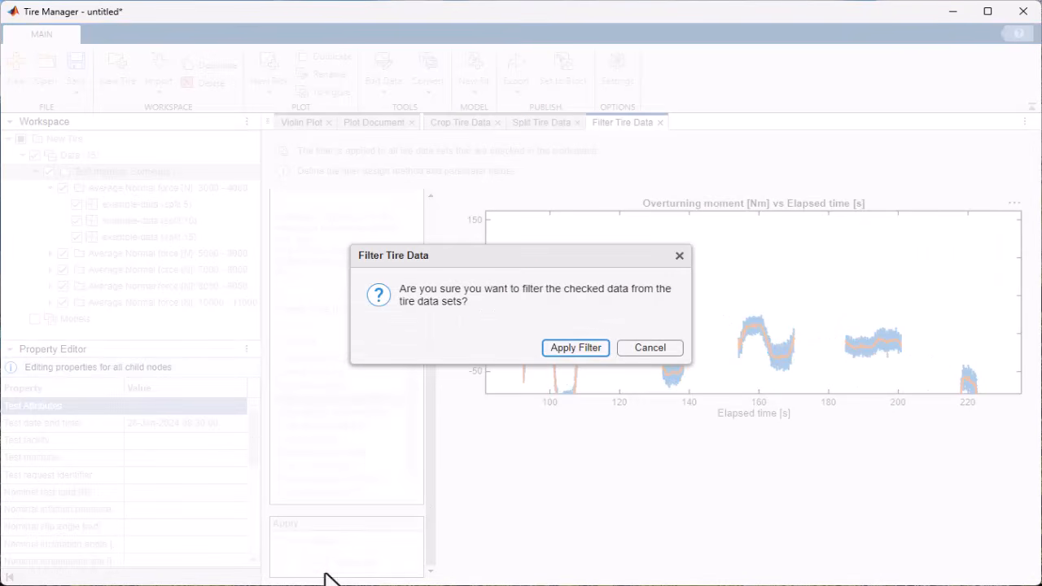
click(558, 348)
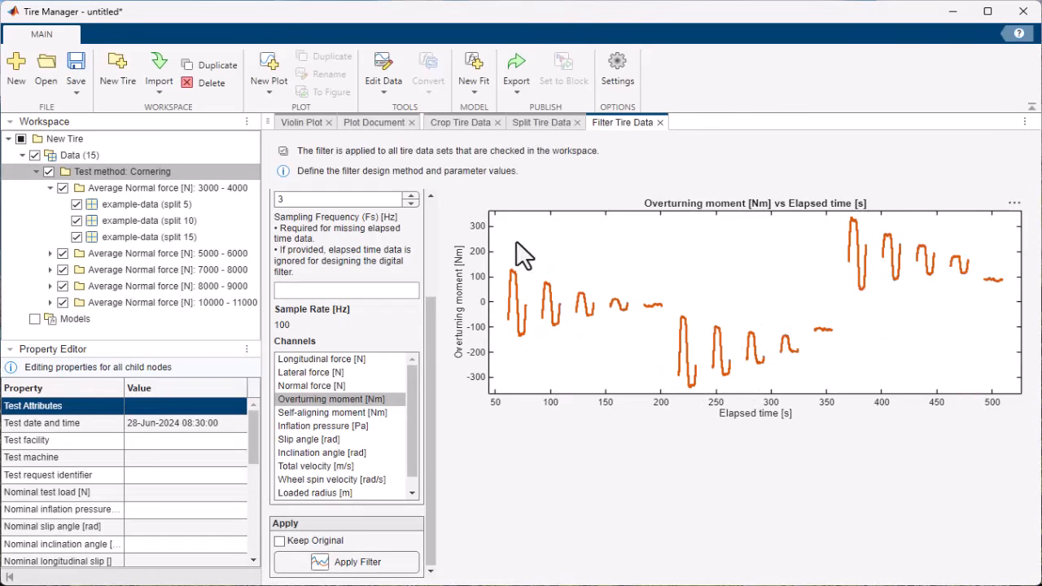
- Apply the mean to the Normal force [N] channel of all checked data sets
click(384, 92)
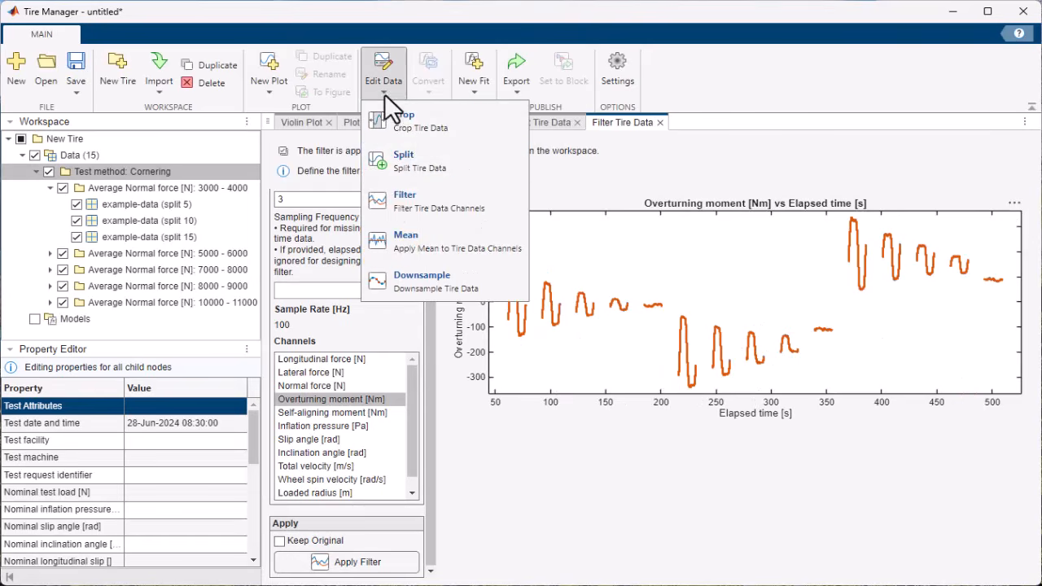
click(396, 245)
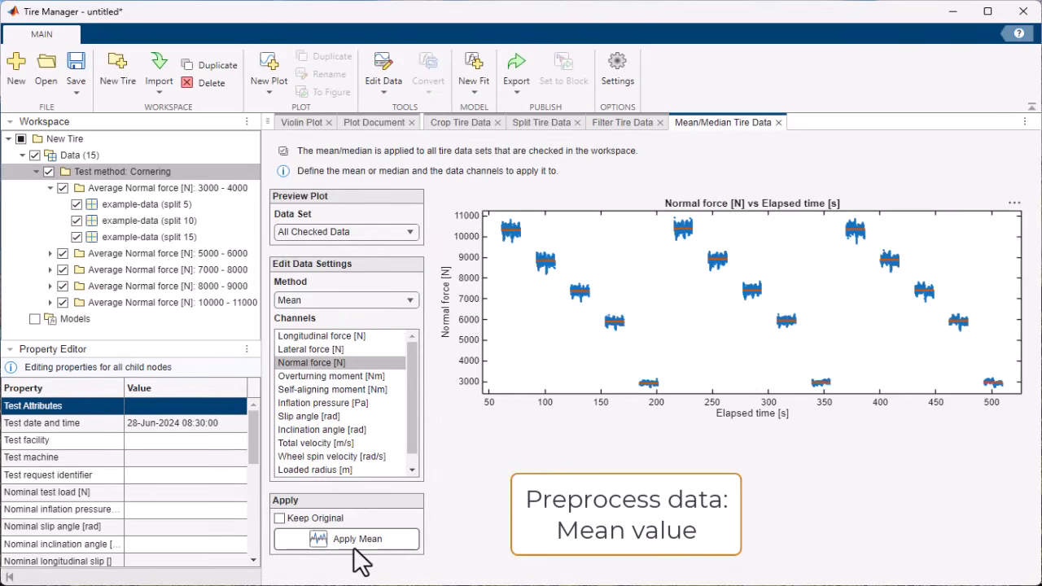
click(354, 545)
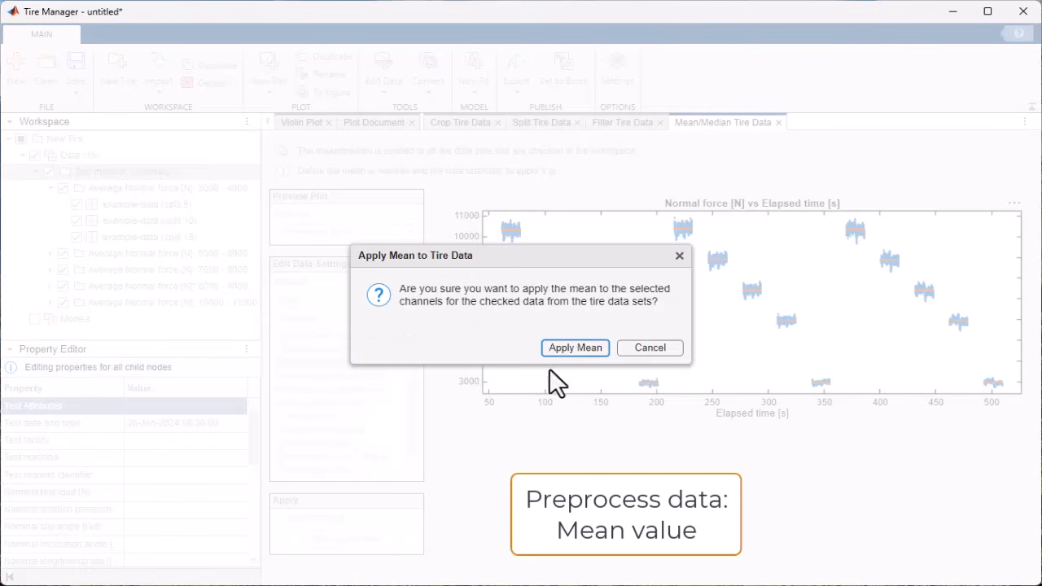
click(560, 348)
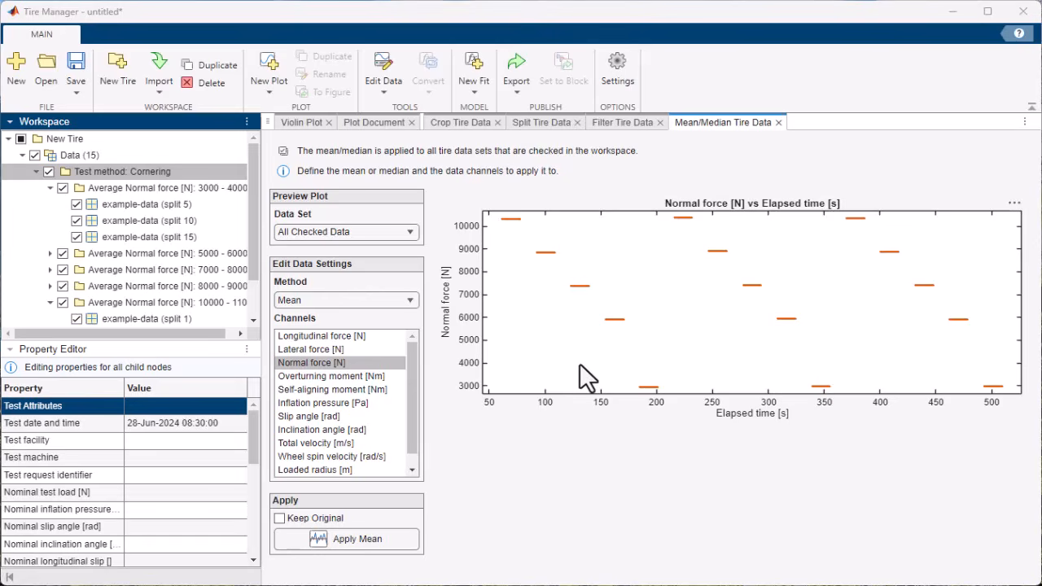
- Export the checked tire data as Tydex files into a new folder named ProcessedData
click(510, 91)
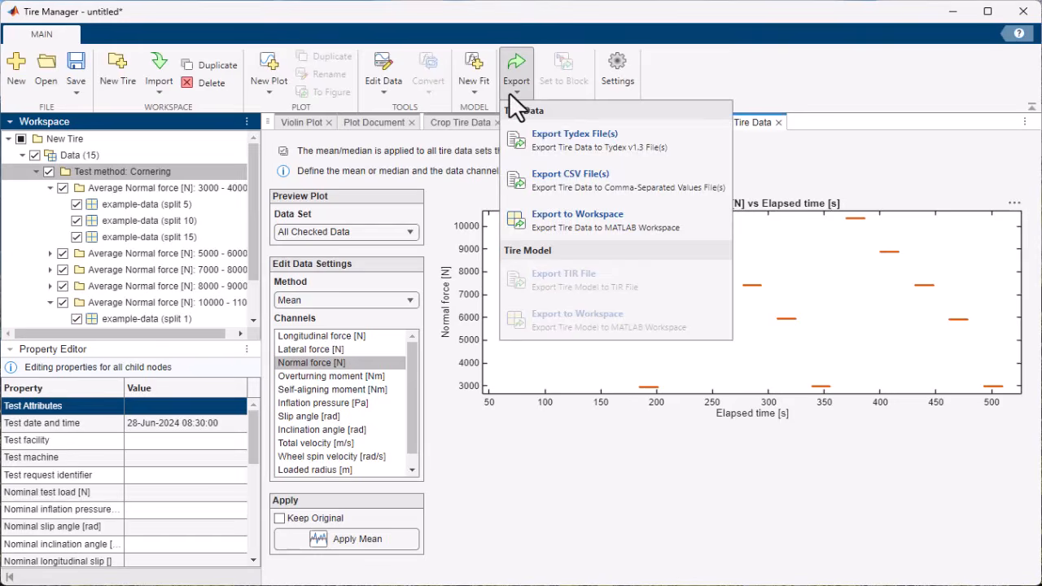
click(547, 134)
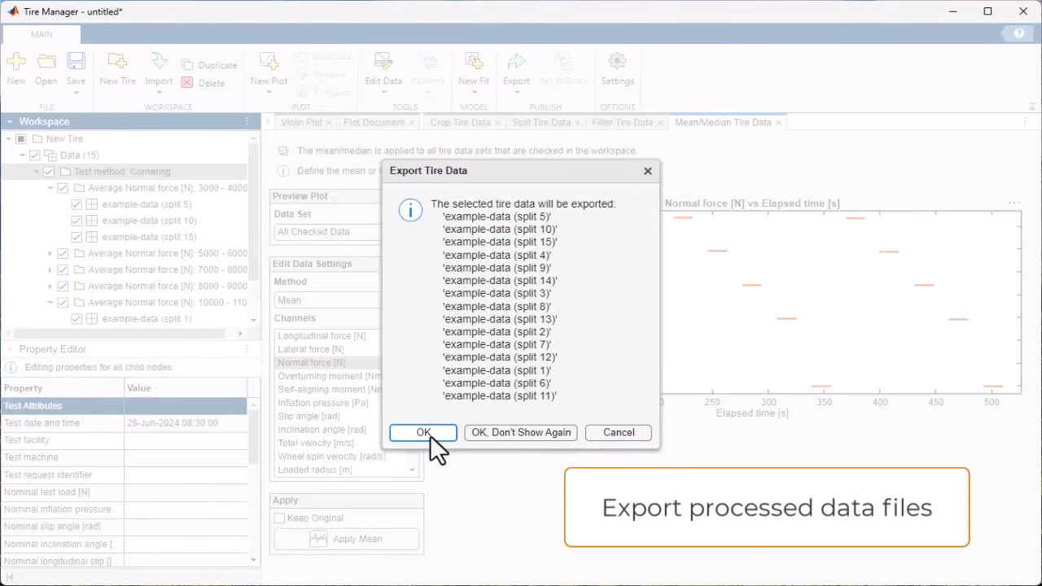
click(423, 433)
click(329, 225)
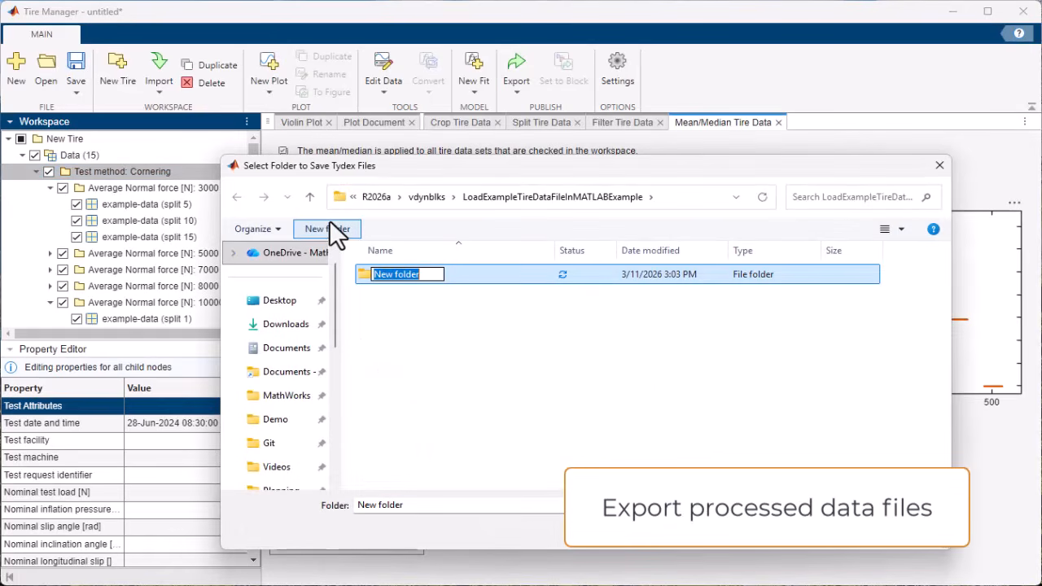
text(Proce)
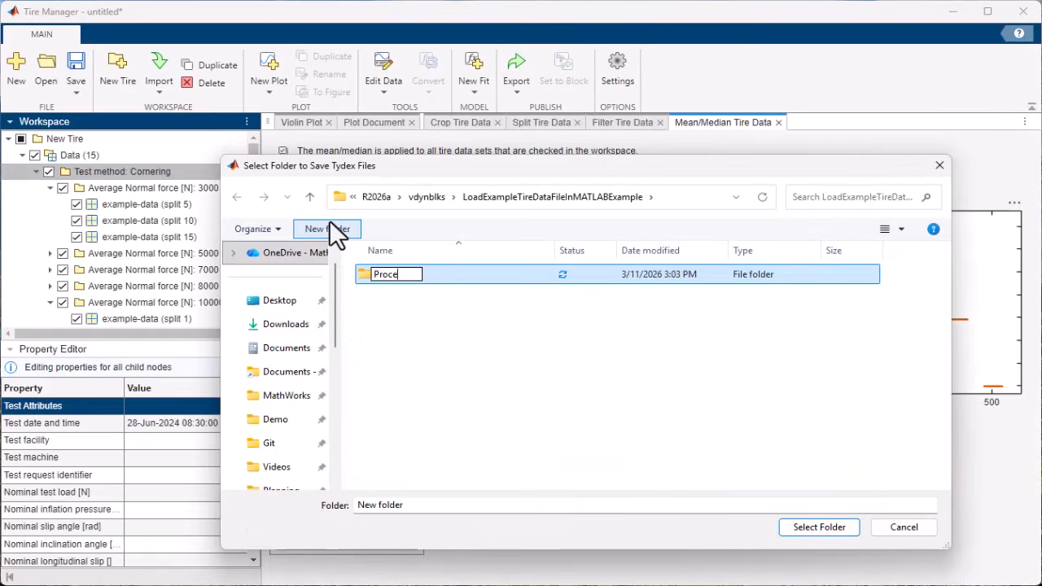
text(ssedData)
key(Return)
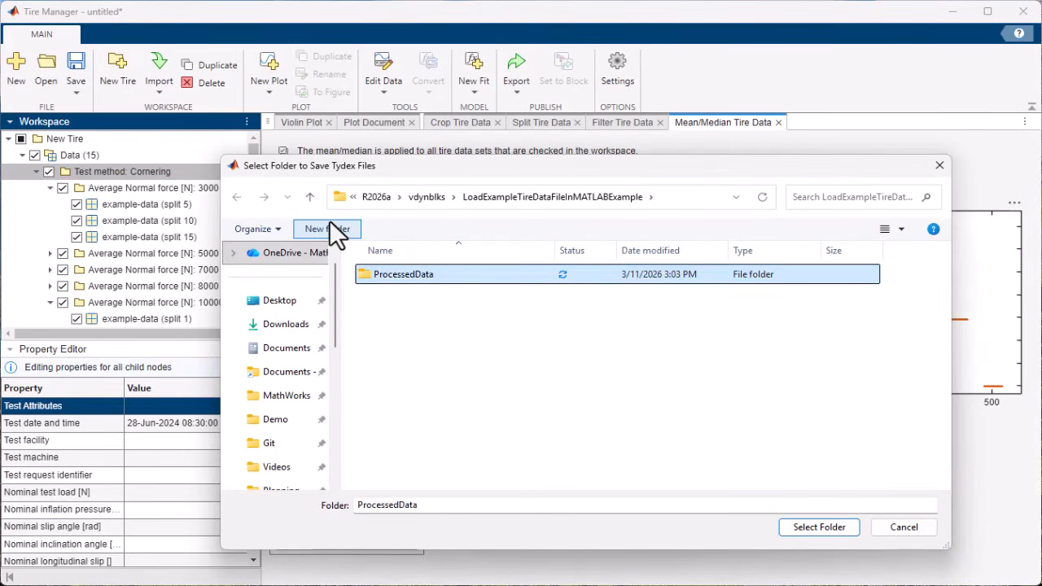
click(809, 525)
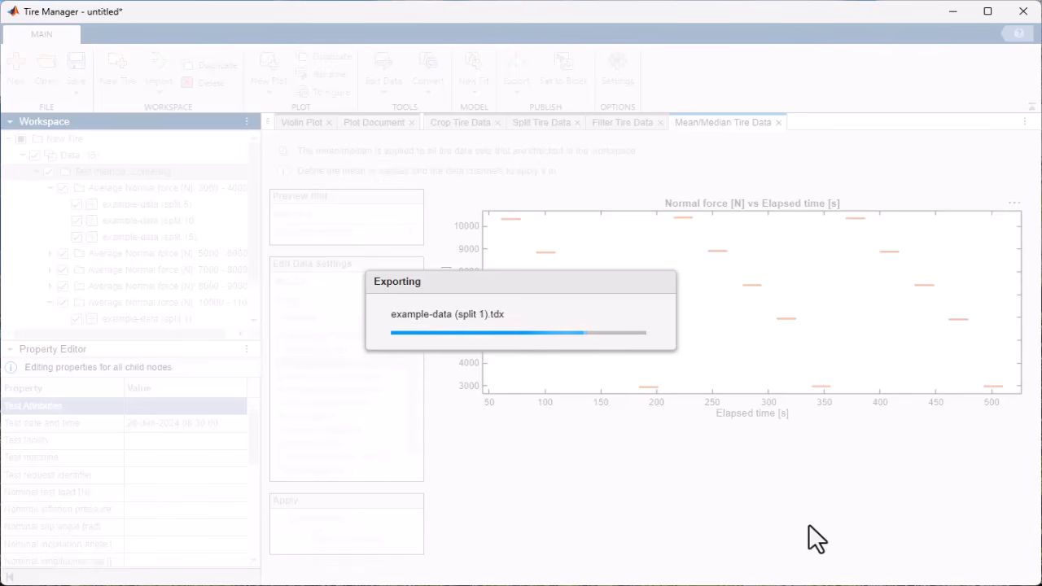
click(519, 348)
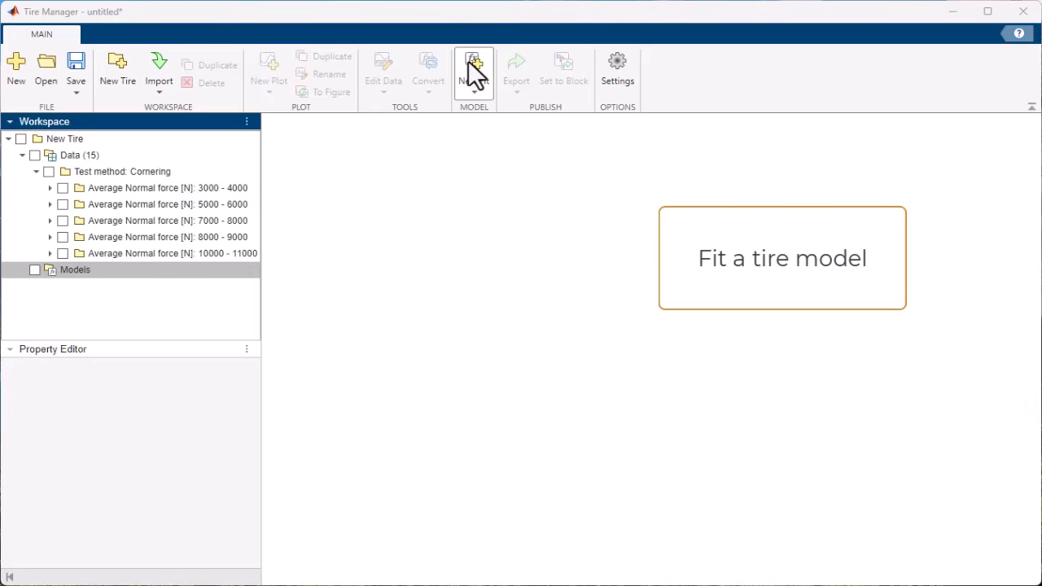
- Start fitting a new MF6.2 tire model and attach the existing New Tire data to its fit steps
click(474, 82)
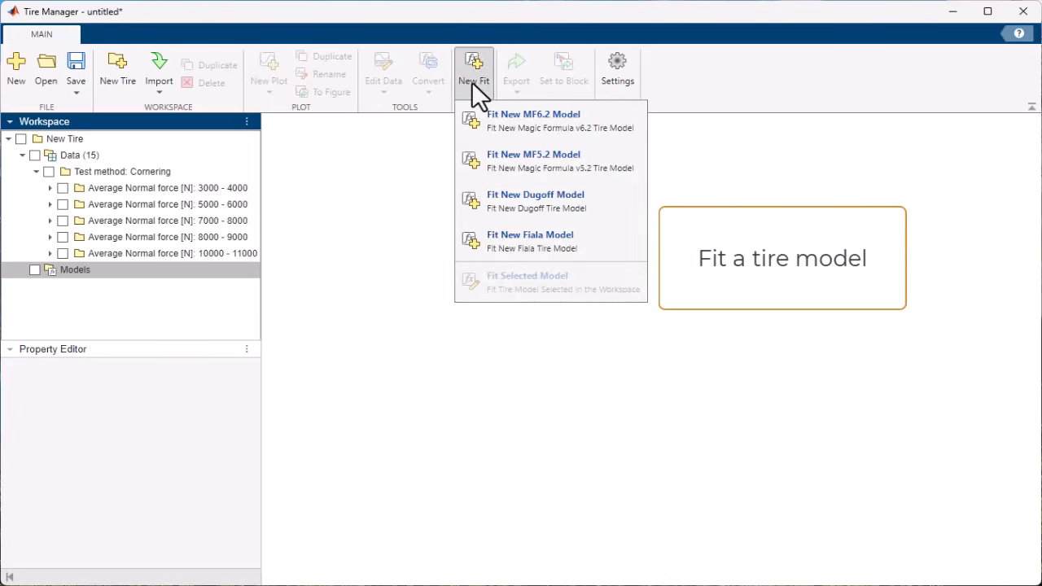
click(518, 138)
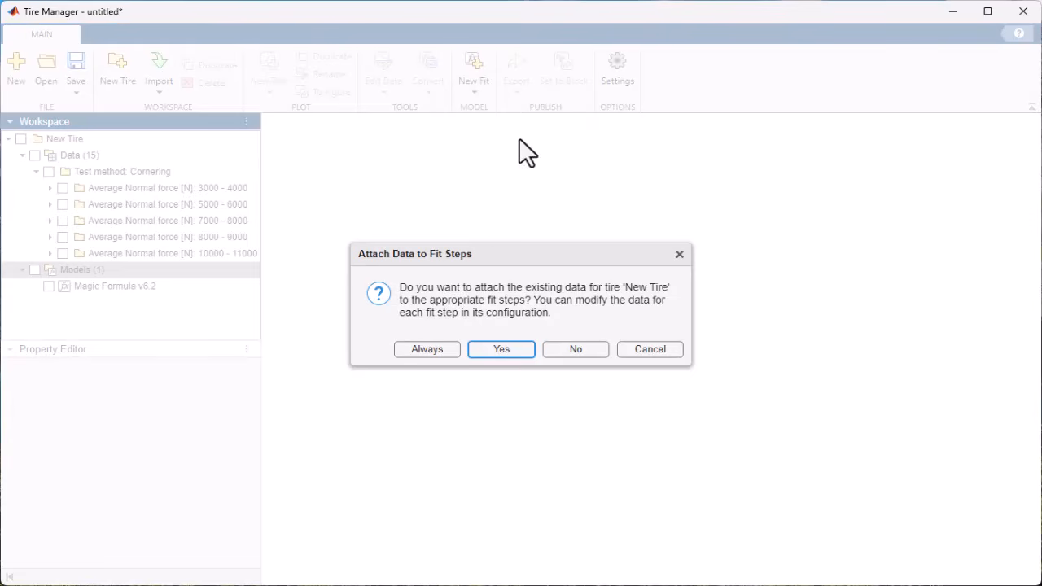
click(502, 350)
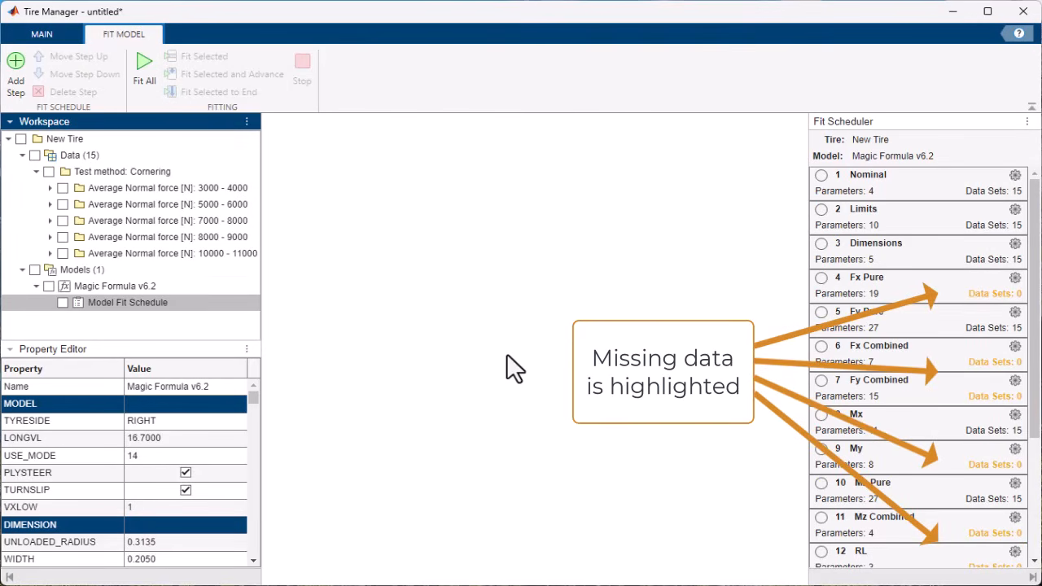
- Review the fit parameters and solver options of the Fy Pure step, and run all steps of the fit schedule
click(1013, 320)
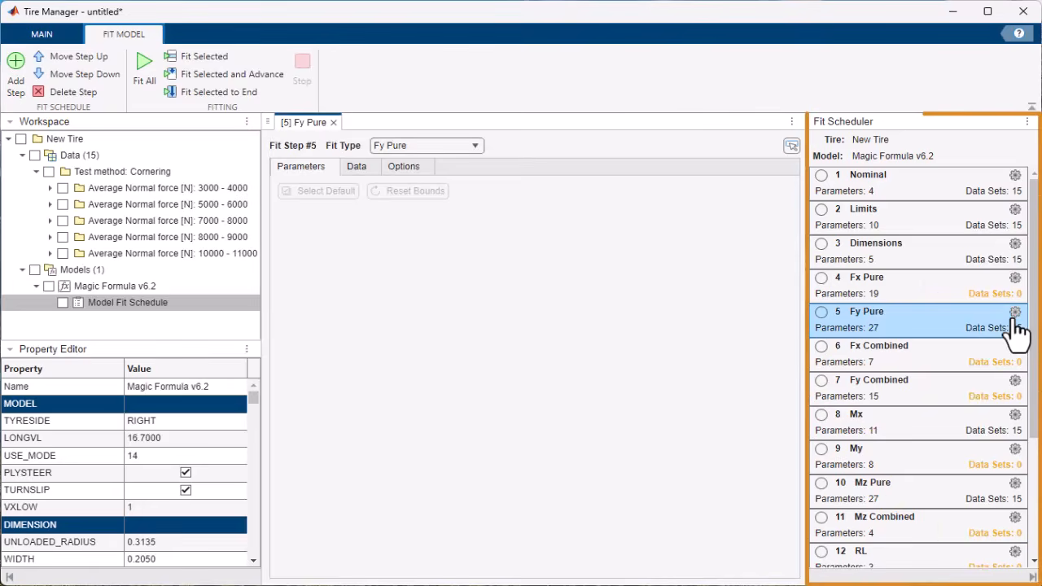
scroll(662, 302, down, 3)
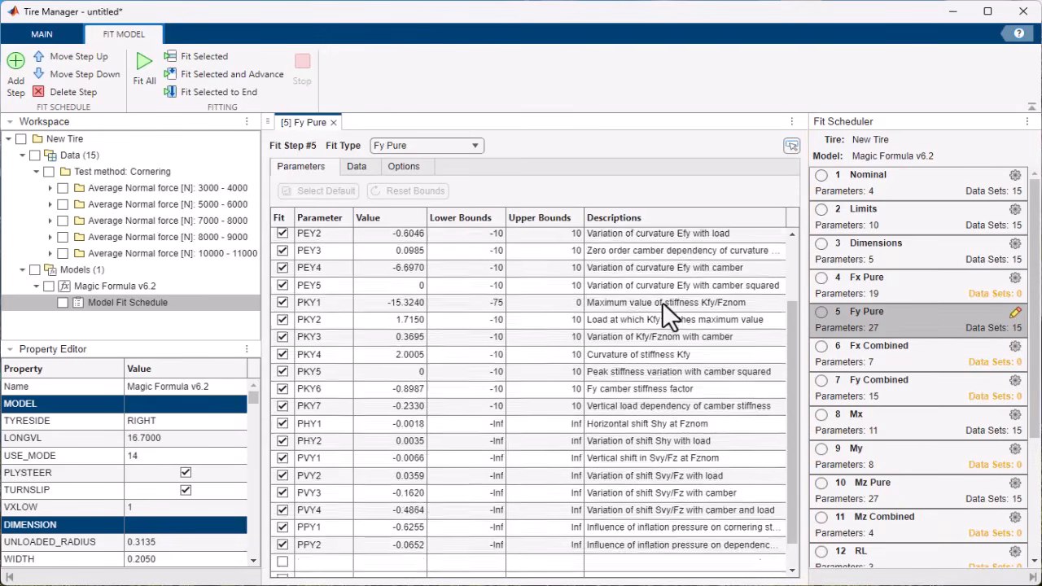
click(403, 166)
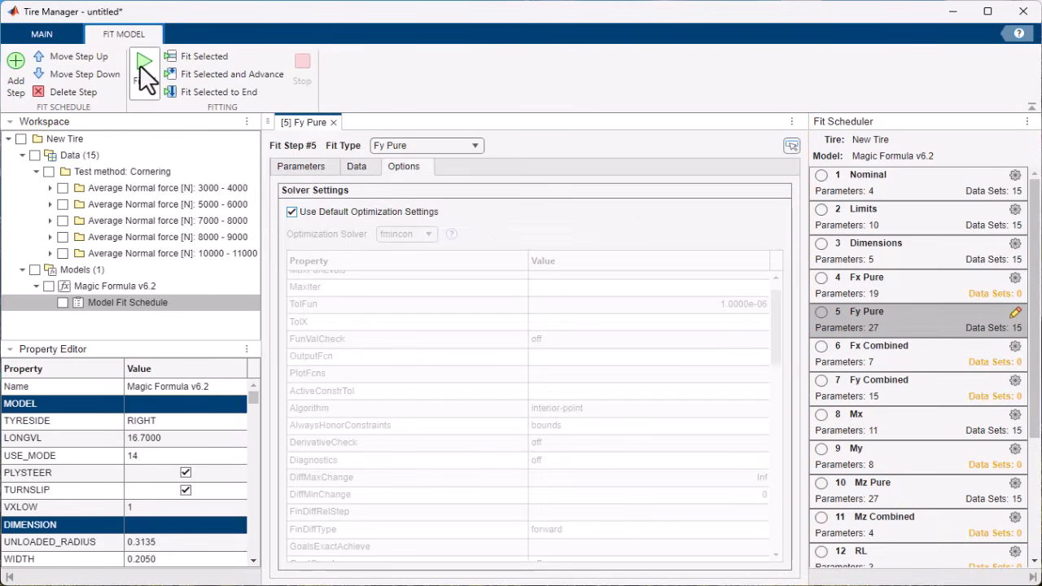
click(143, 64)
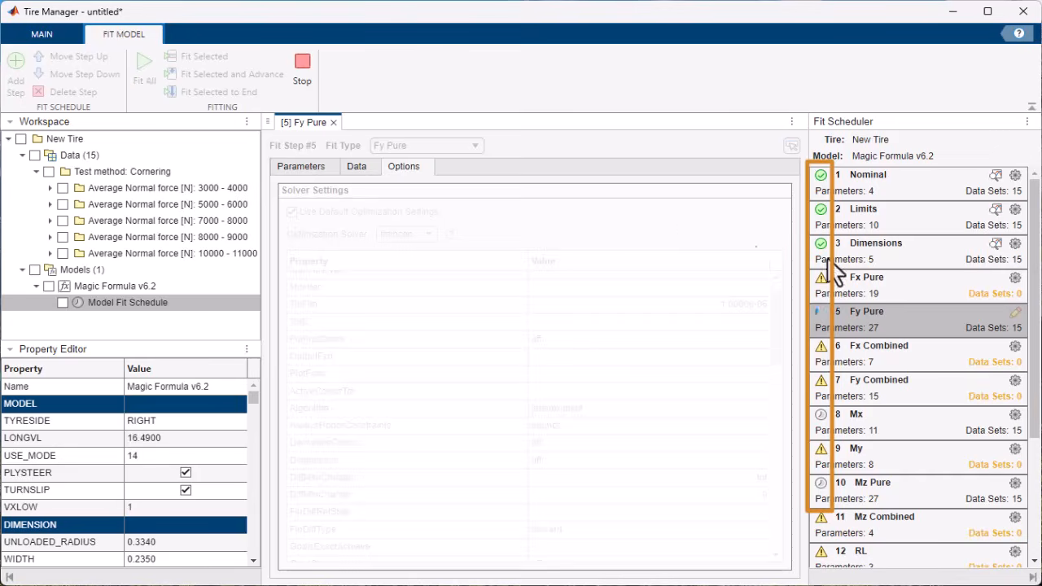
- Review the Fy Pure fit results, comparing the fit plots at inclination angles -0.088, 0 and 0.088 rad
click(996, 312)
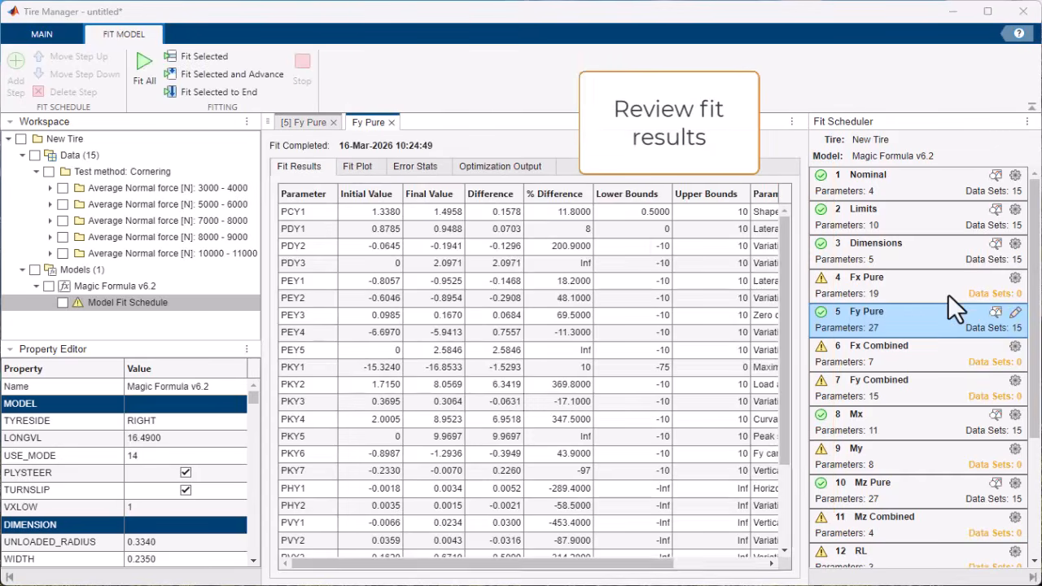
click(356, 166)
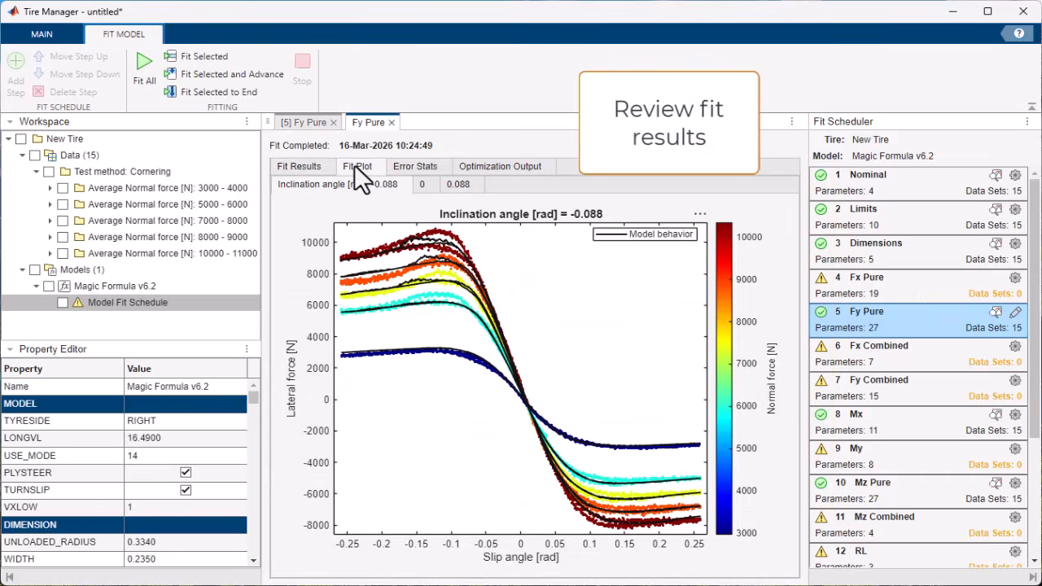
click(423, 184)
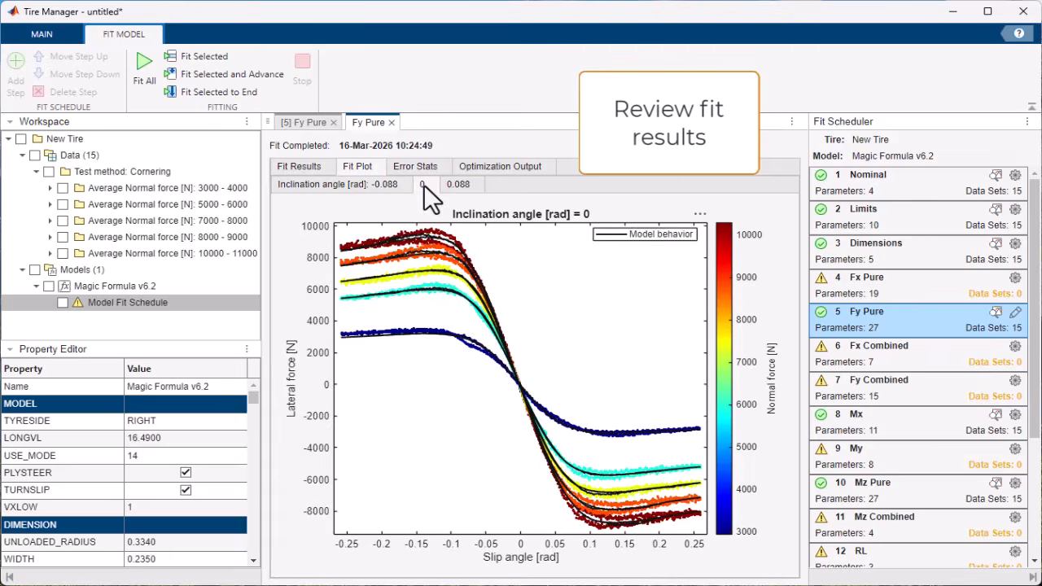
click(461, 184)
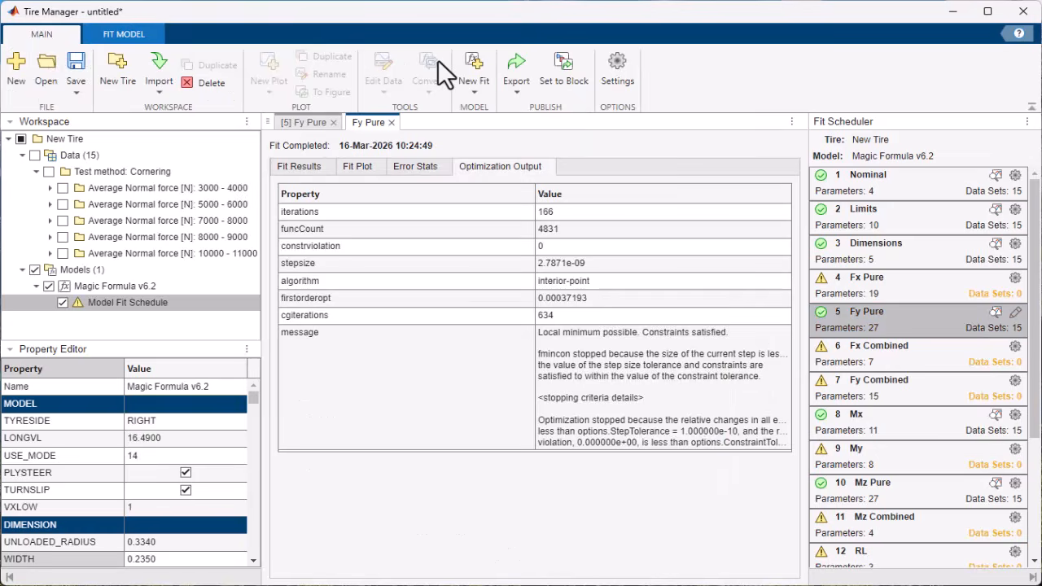
- Set the Magic Formula v6.2 model to the untitled/Combined Slip Wheel 2DOF block and plot its steady state force and moment response
click(560, 67)
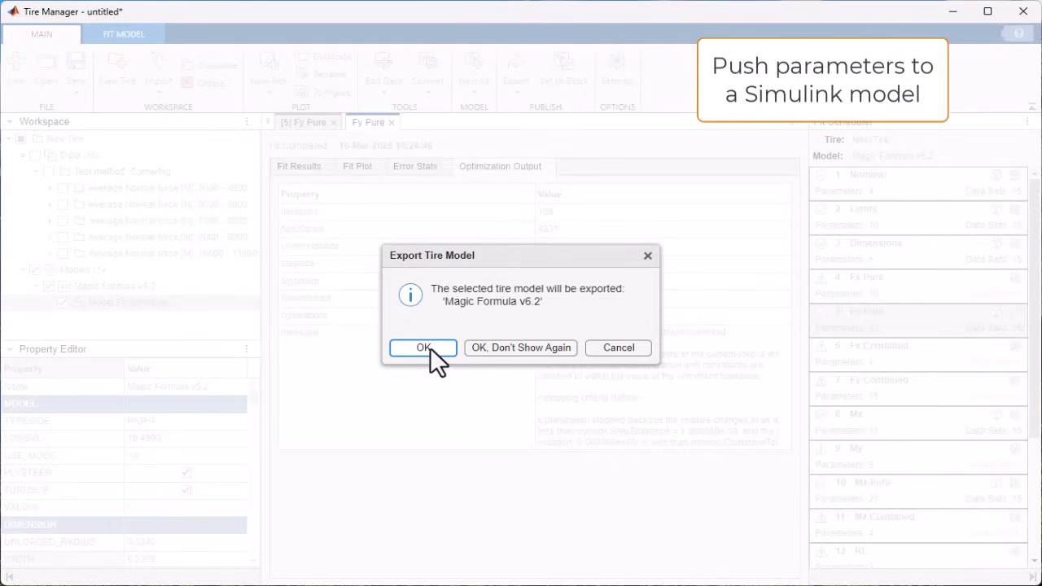
click(430, 347)
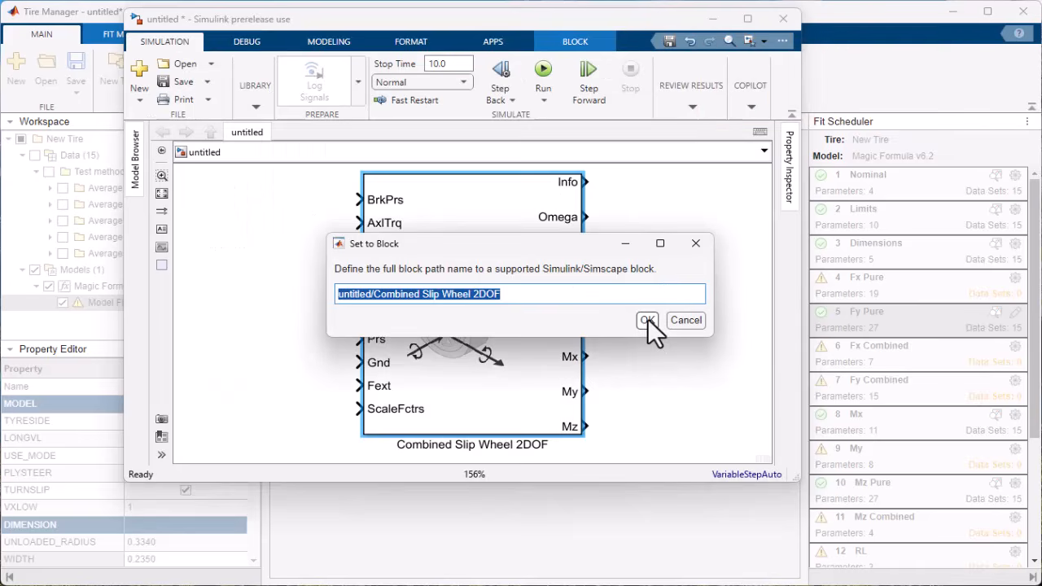
click(647, 319)
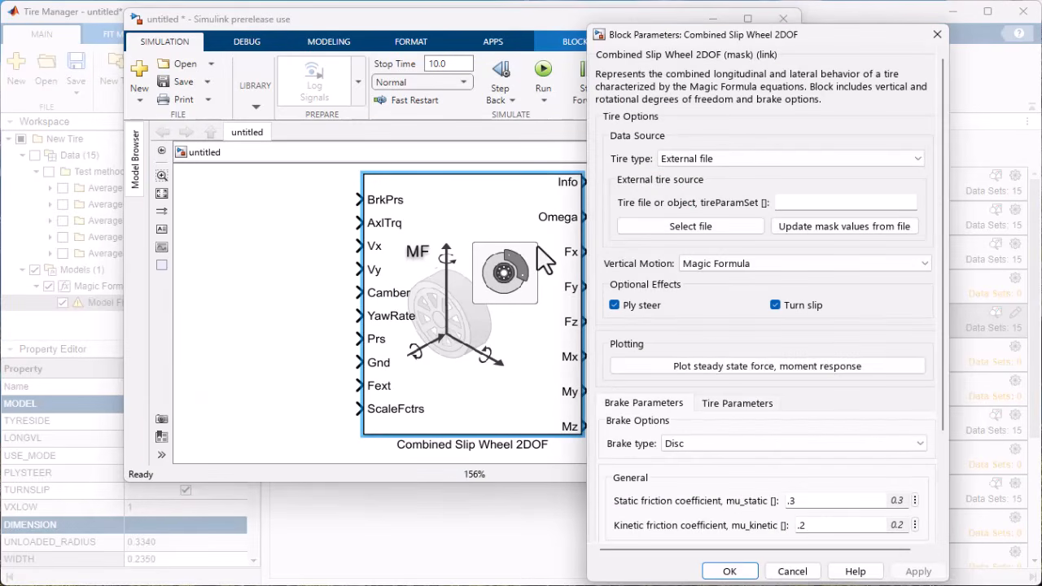
click(714, 366)
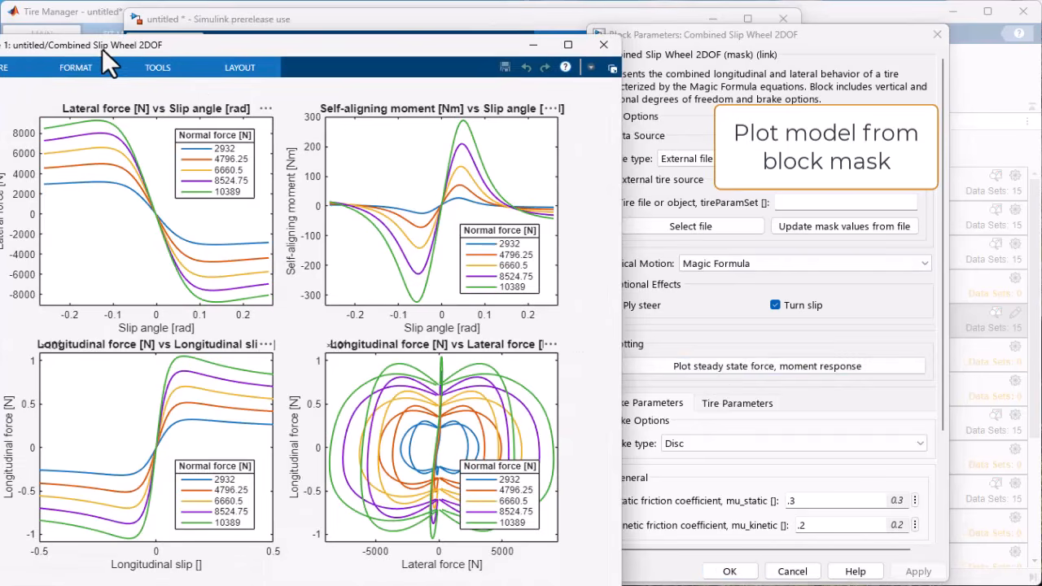
drag(106, 55, 224, 36)
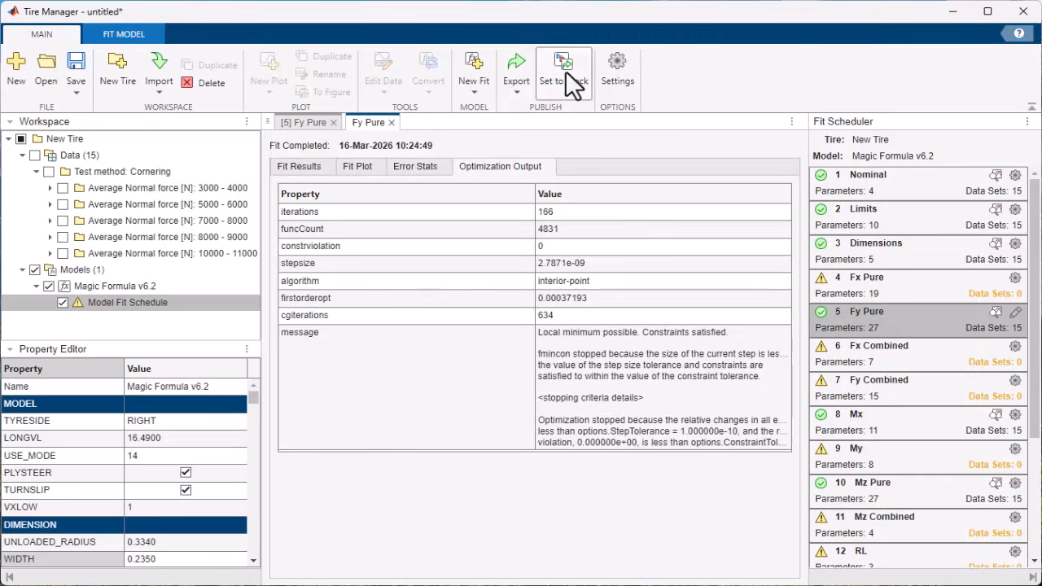
- Set the Magic Formula v6.2 model to the untitled/Magic Formula Tire Force and Torque block, using the workspace variable TireParameters
click(568, 75)
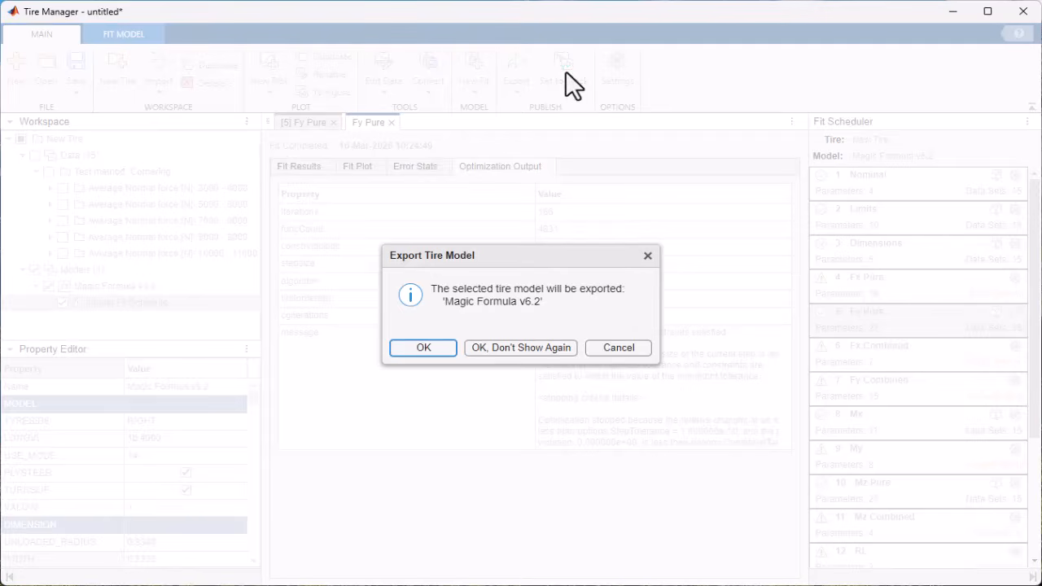
click(422, 348)
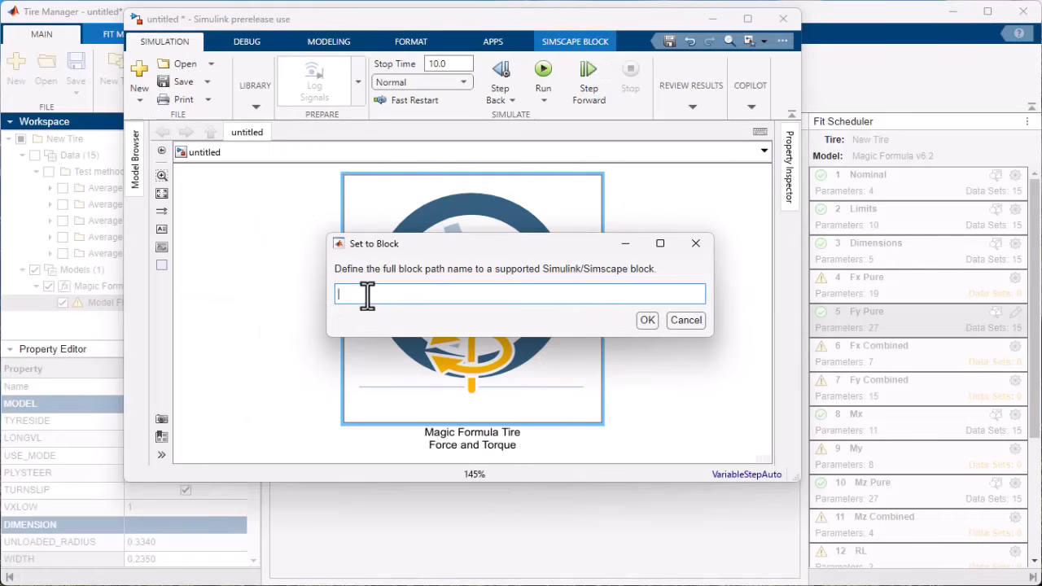
click(648, 320)
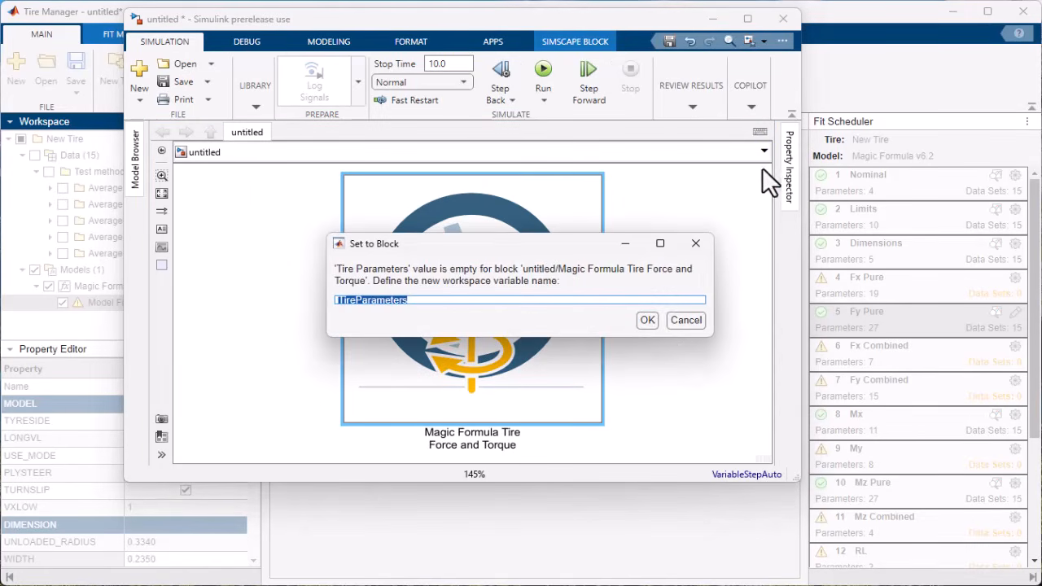
drag(612, 335, 616, 383)
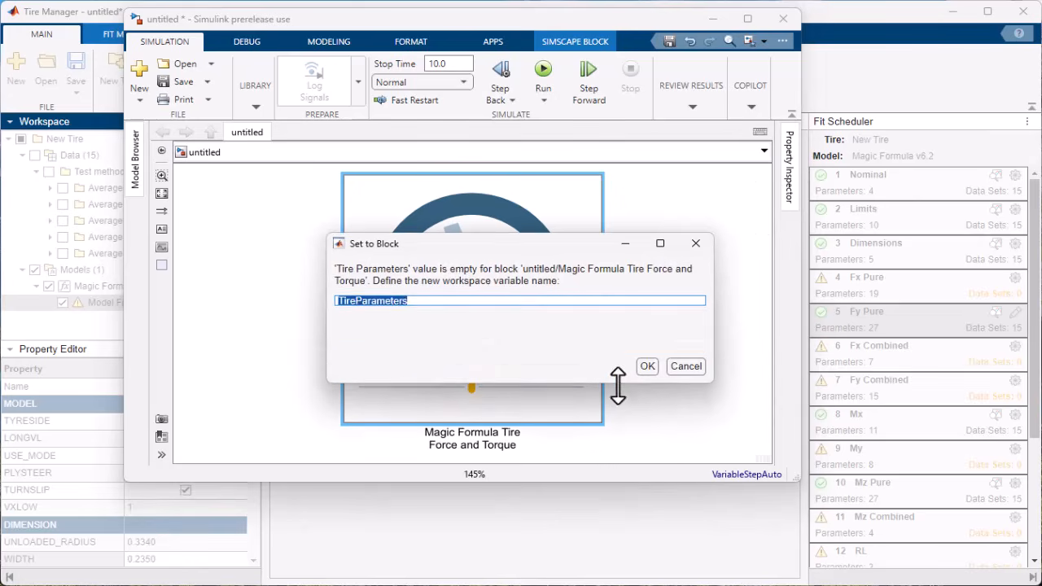
click(646, 367)
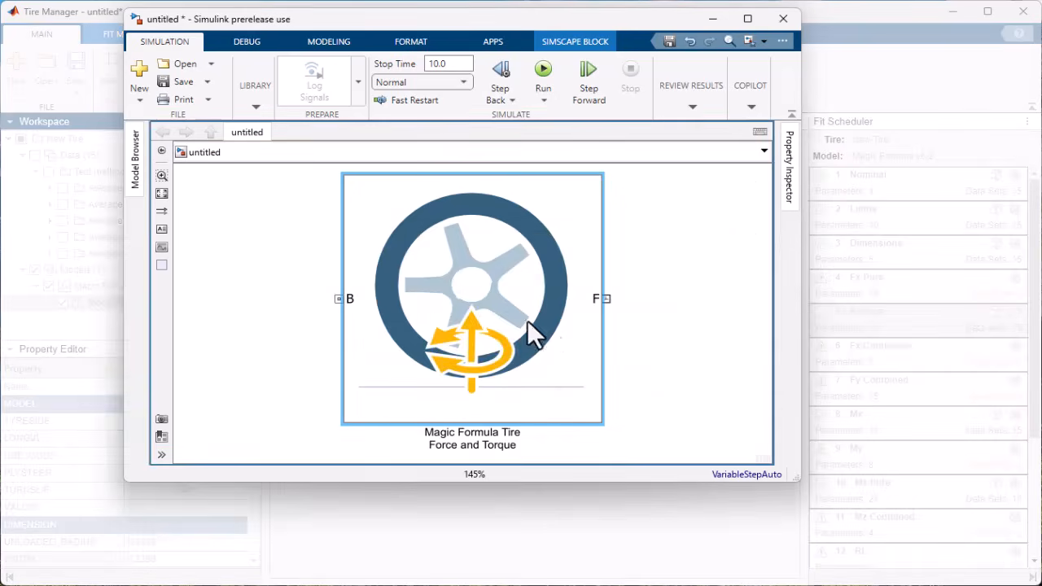
click(549, 349)
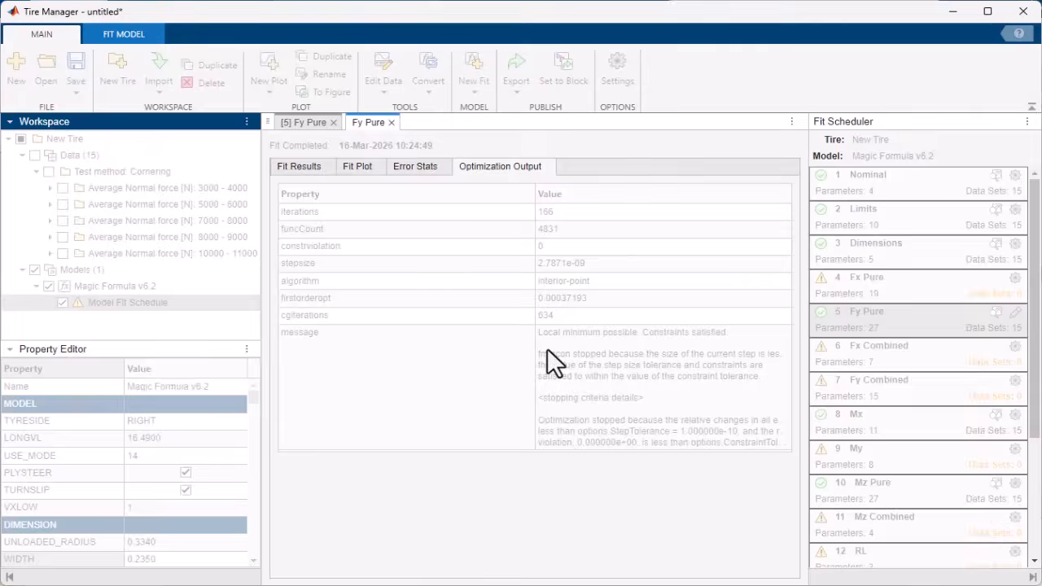
click(643, 349)
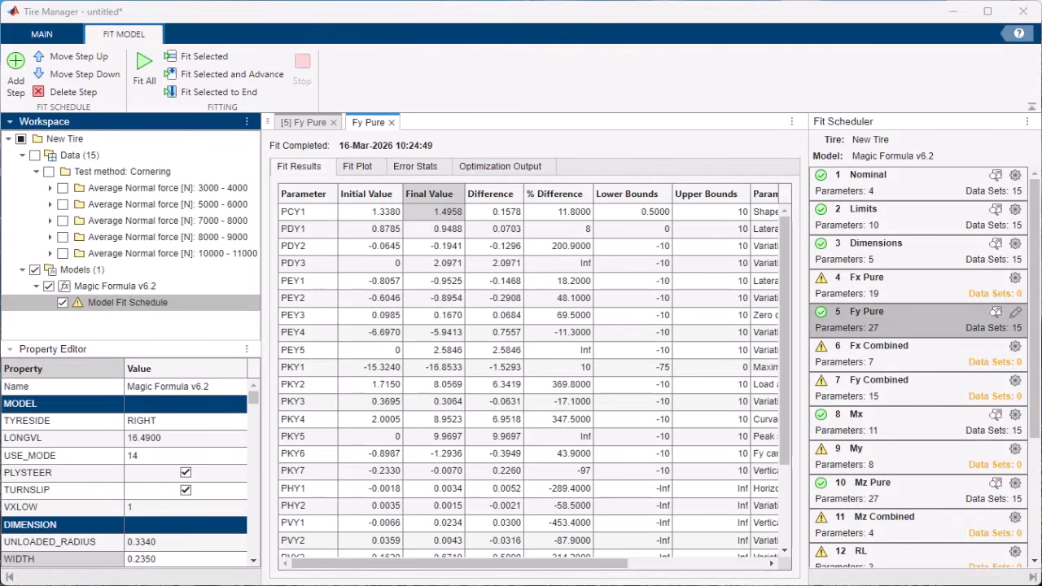
- Convert the fitted Magic Formula v6.2 tire model to an MF5.2 model
click(85, 289)
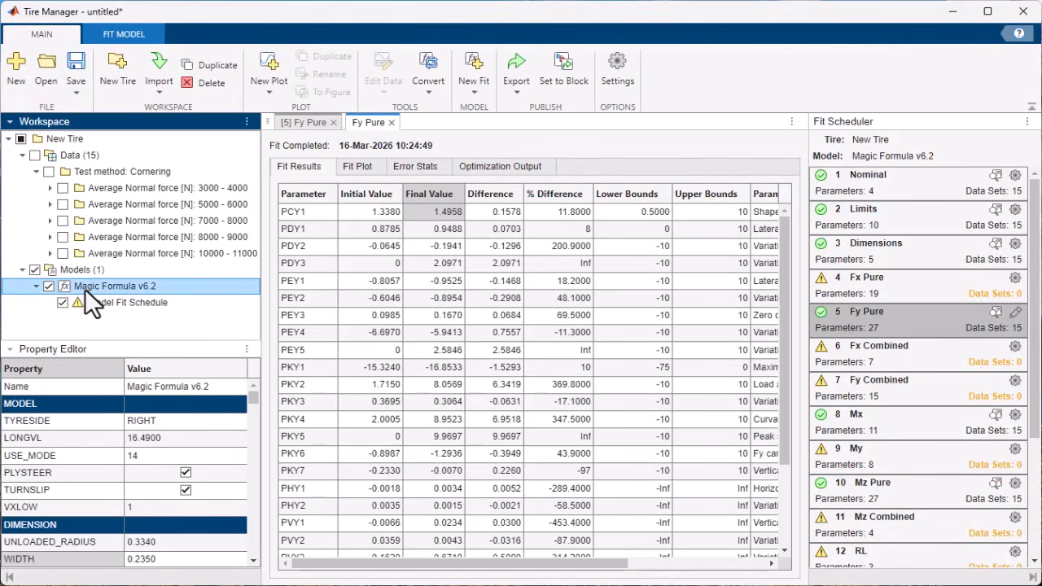
click(429, 86)
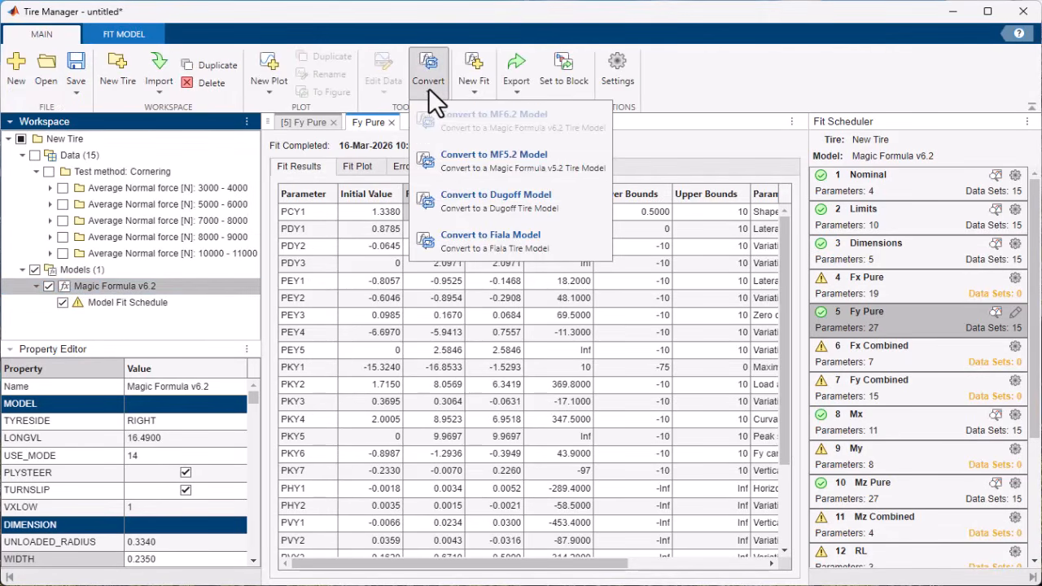
click(533, 159)
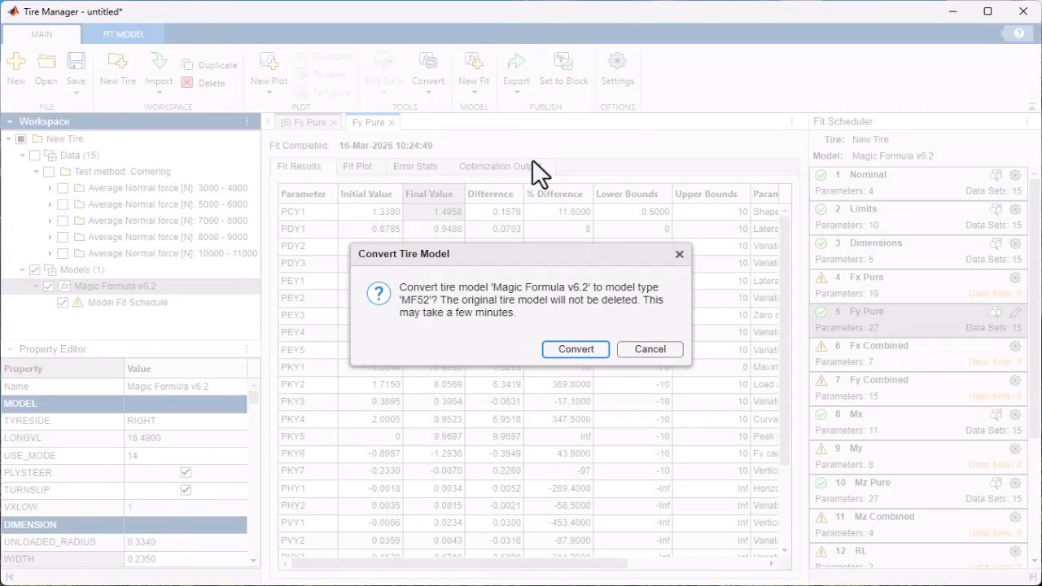
click(589, 350)
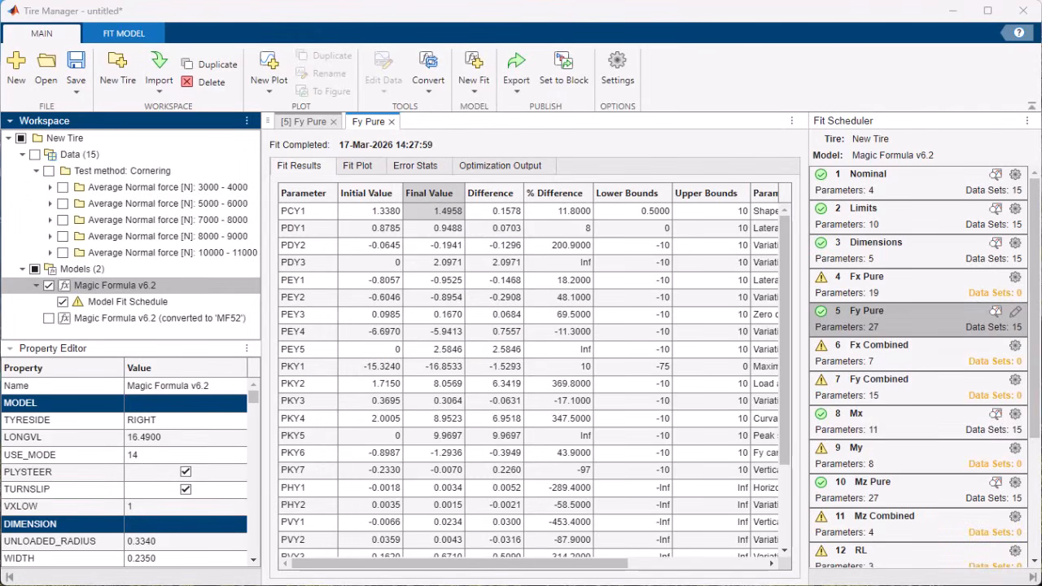
- Plot lateral force against slip angle for the Magic Formula v6.2 model and overlay the model converted to MF52
click(132, 284)
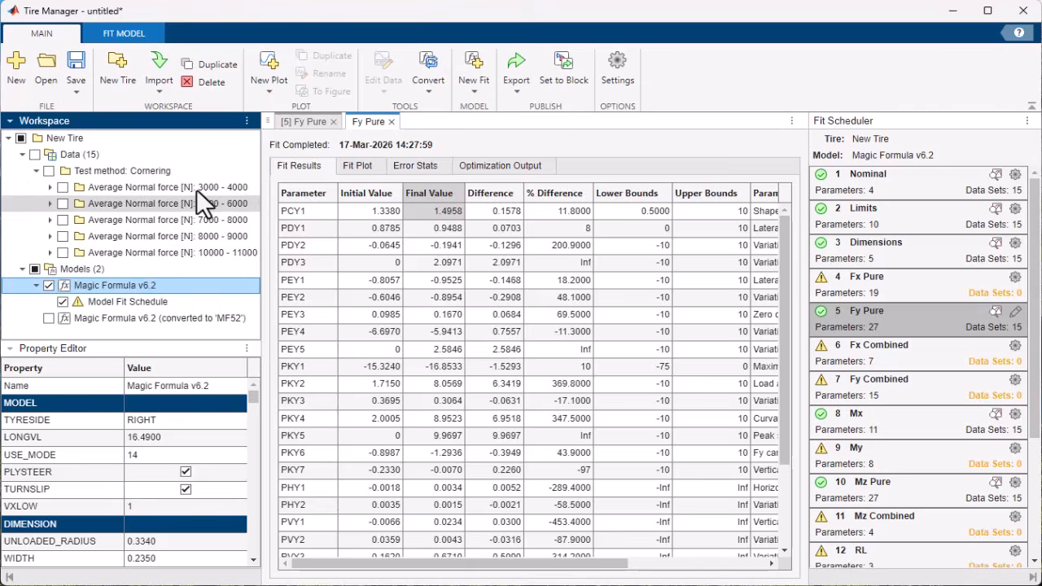
click(266, 87)
click(332, 226)
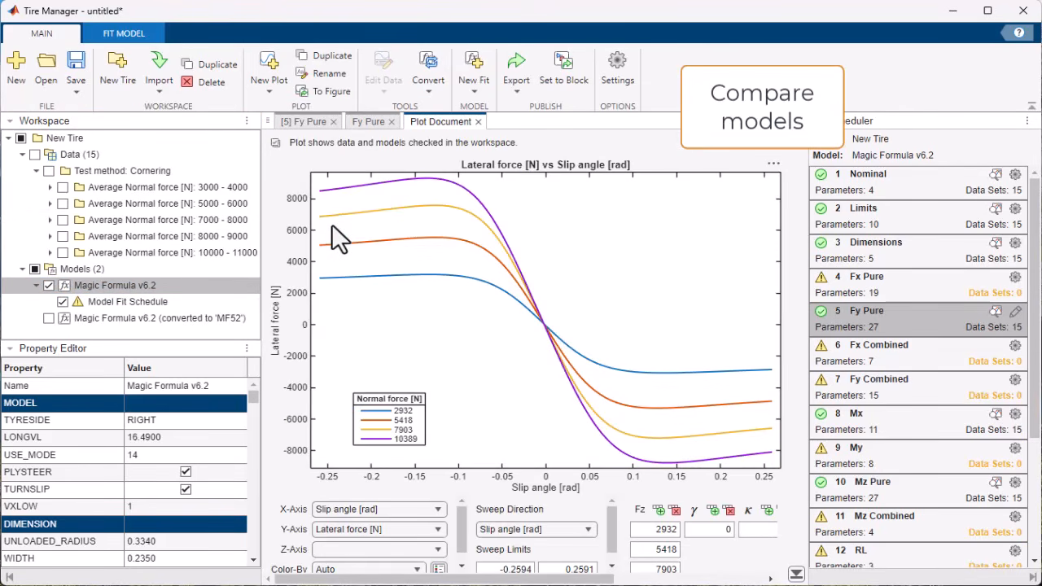
click(49, 320)
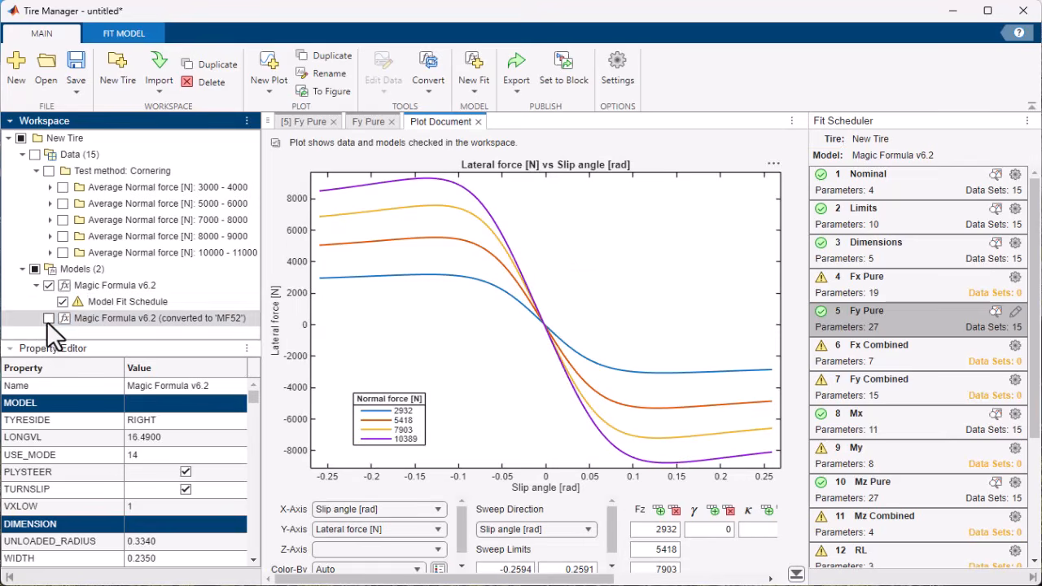
click(48, 319)
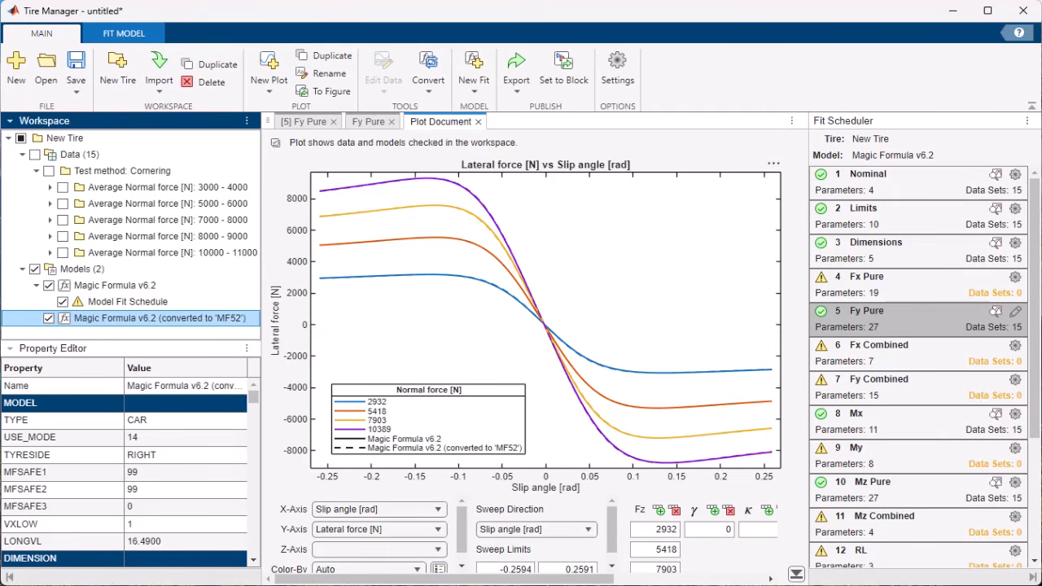